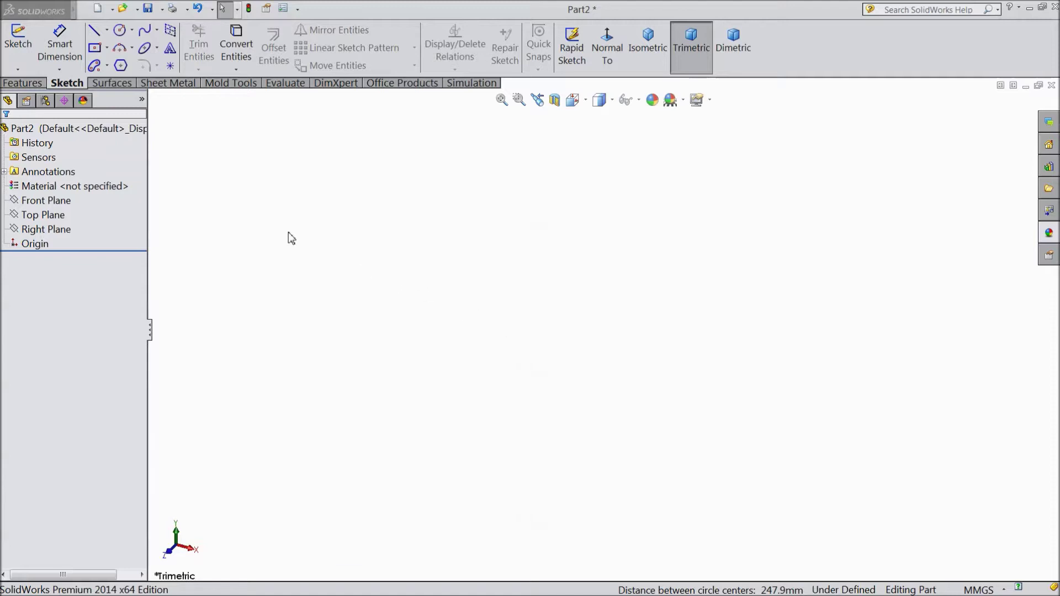
Show the Features commands in a new empty part
{"action": "left_click", "coordinate": [25, 86]}
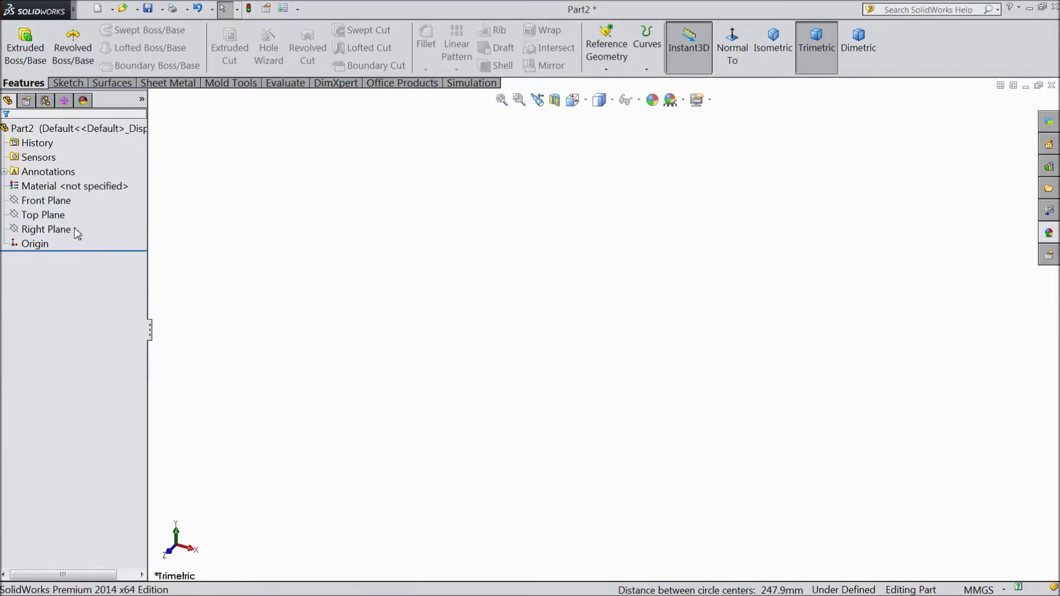
Start a sketch on the Top Plane and draw a circle centred on the origin
{"action": "left_click", "coordinate": [53, 215]}
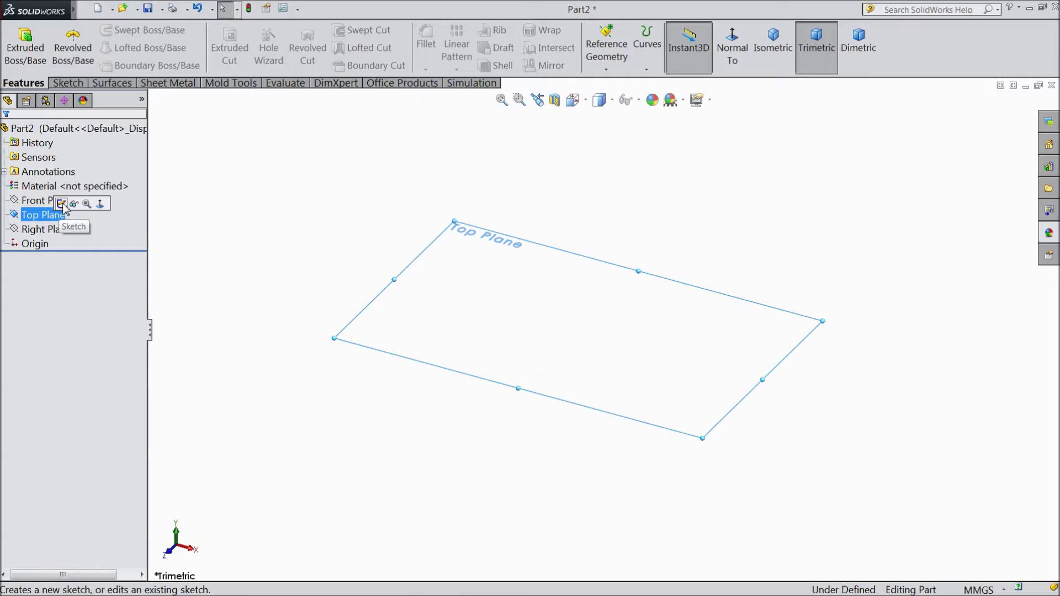
{"action": "left_click", "coordinate": [61, 204]}
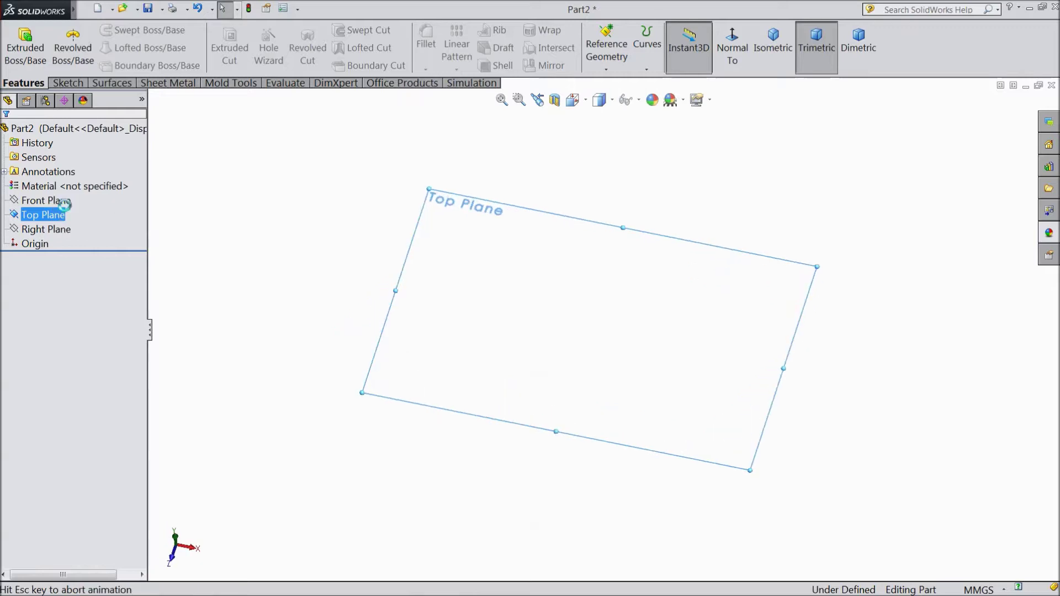
{"action": "left_click", "coordinate": [71, 88]}
{"action": "left_click", "coordinate": [120, 30]}
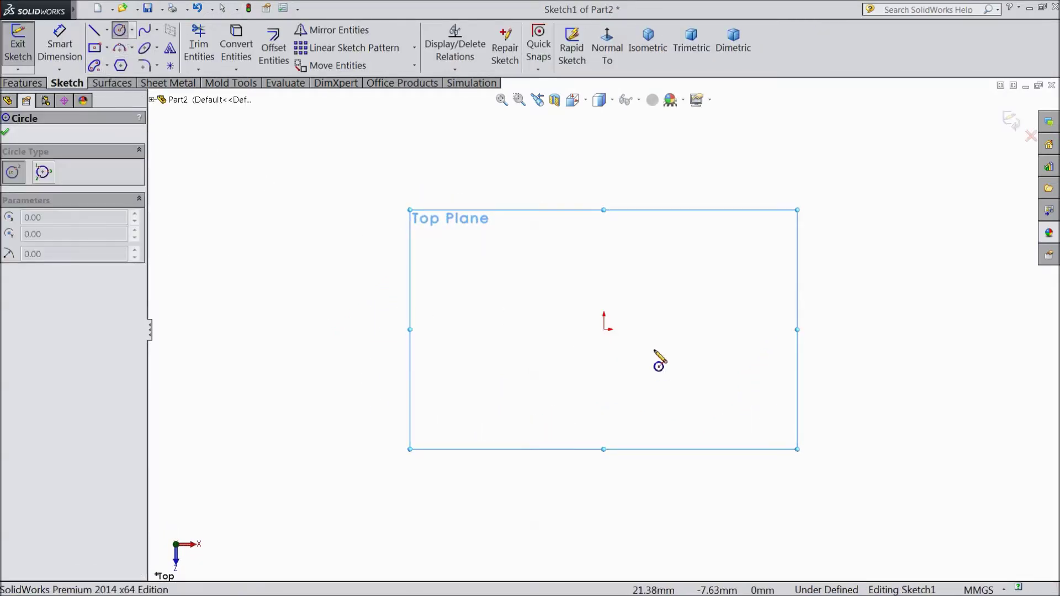
{"action": "left_click", "coordinate": [606, 329]}
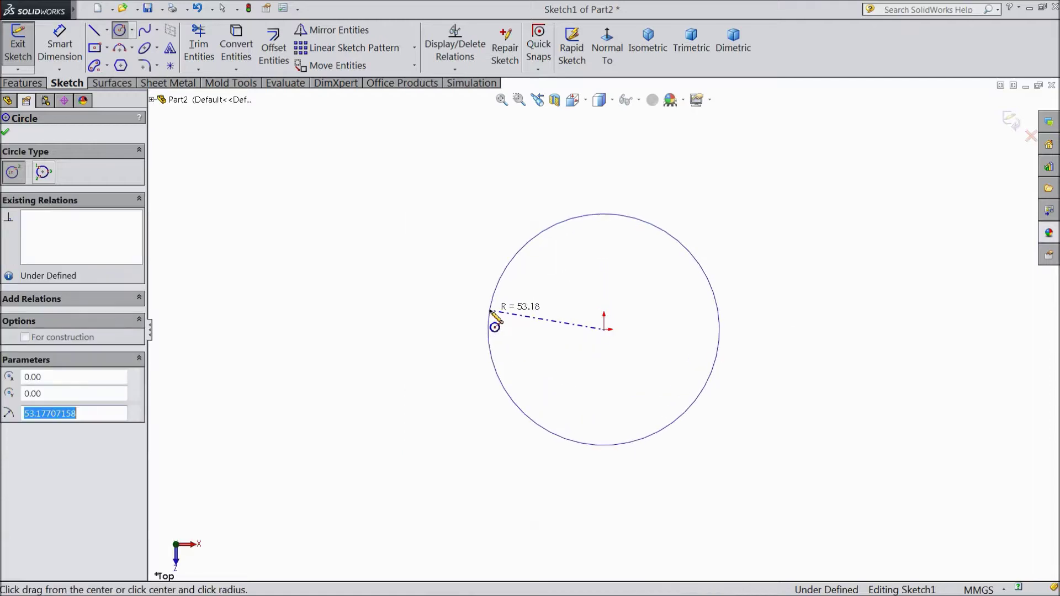
{"action": "left_click", "coordinate": [492, 313]}
Draw a centre rectangle to the left of the circle
{"action": "left_click", "coordinate": [95, 47]}
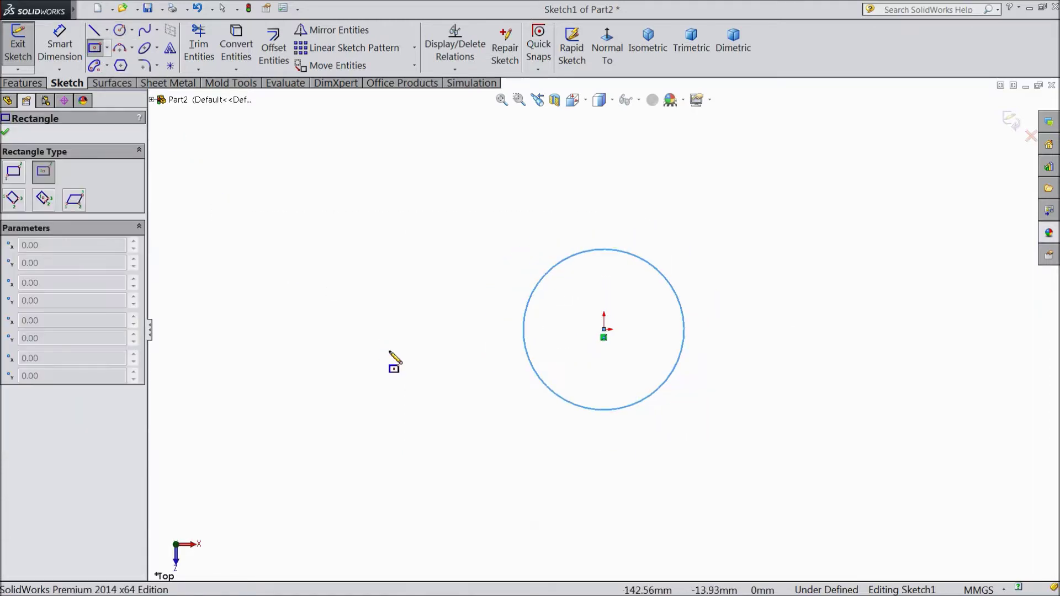
{"action": "left_click", "coordinate": [371, 329]}
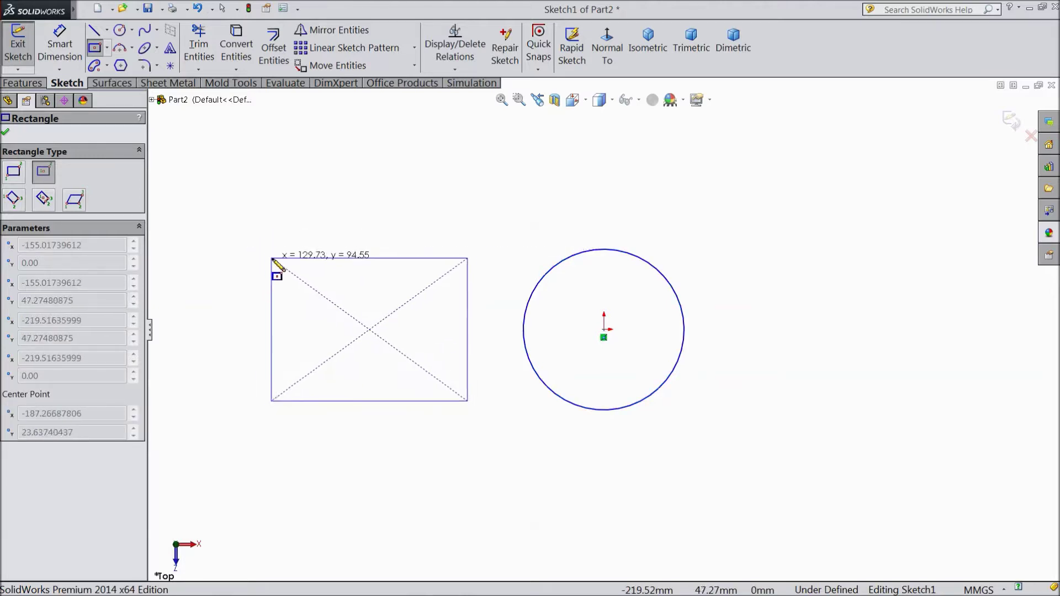
{"action": "left_click", "coordinate": [275, 264]}
{"action": "key", "text": "z"}
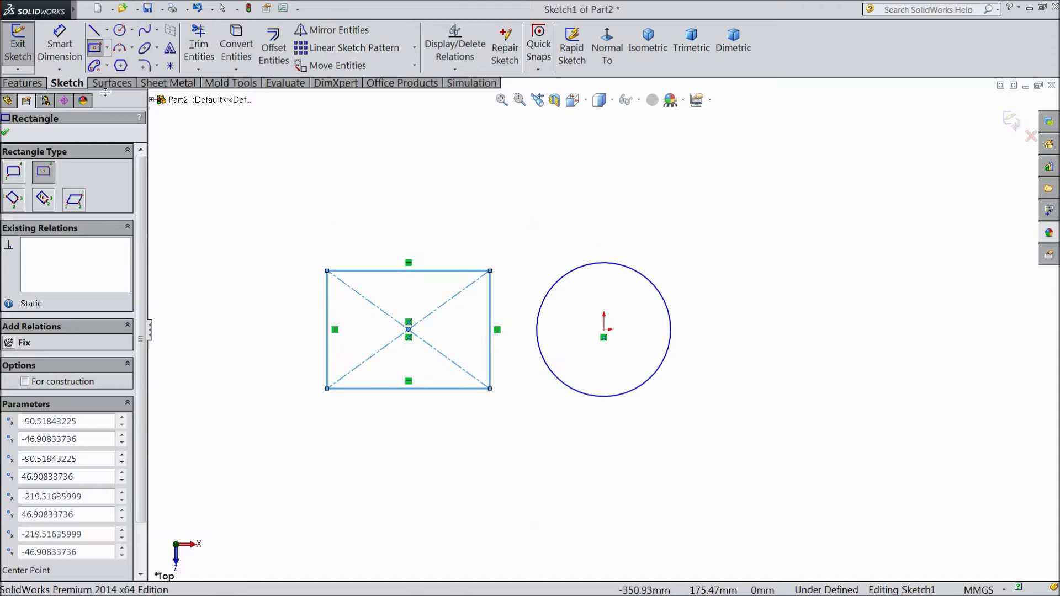
Draw a straight slot to the right of the circle and finish the slot tool
{"action": "left_click", "coordinate": [107, 66]}
{"action": "left_click", "coordinate": [117, 84]}
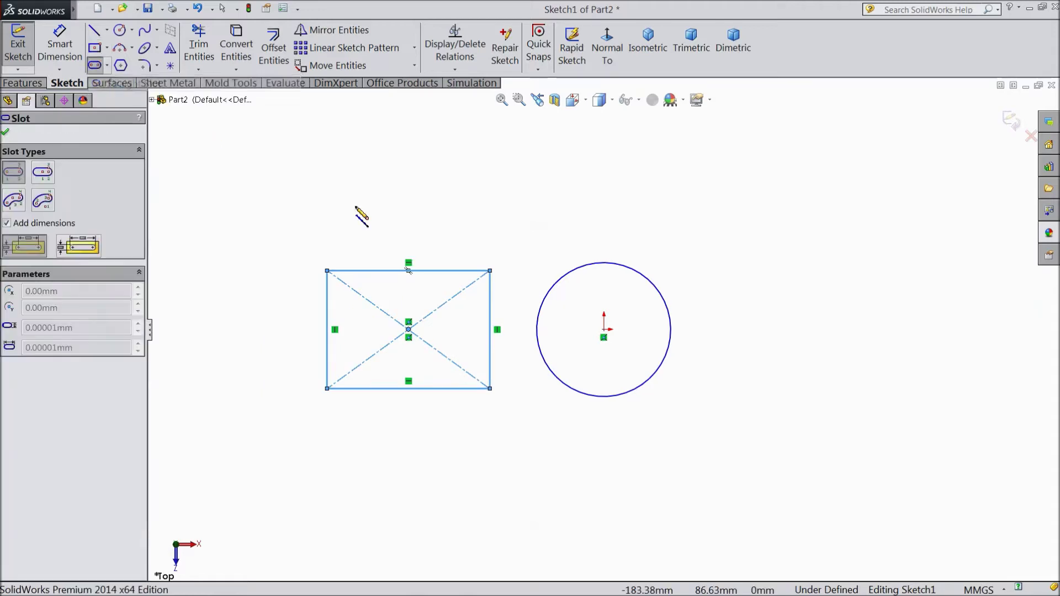
{"action": "key", "text": "z"}
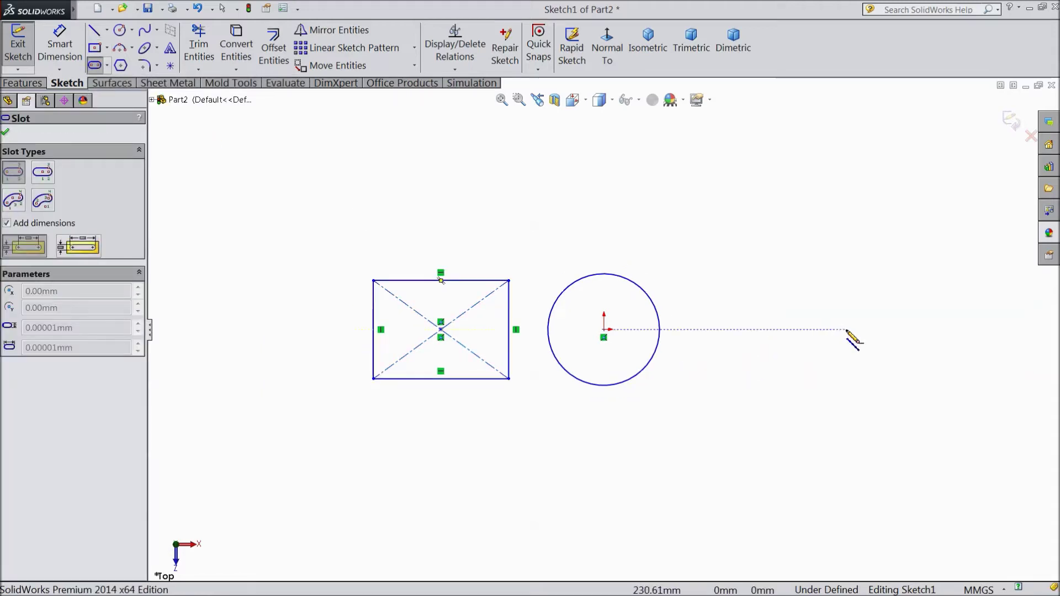
{"action": "left_click", "coordinate": [847, 330]}
{"action": "left_click", "coordinate": [749, 330]}
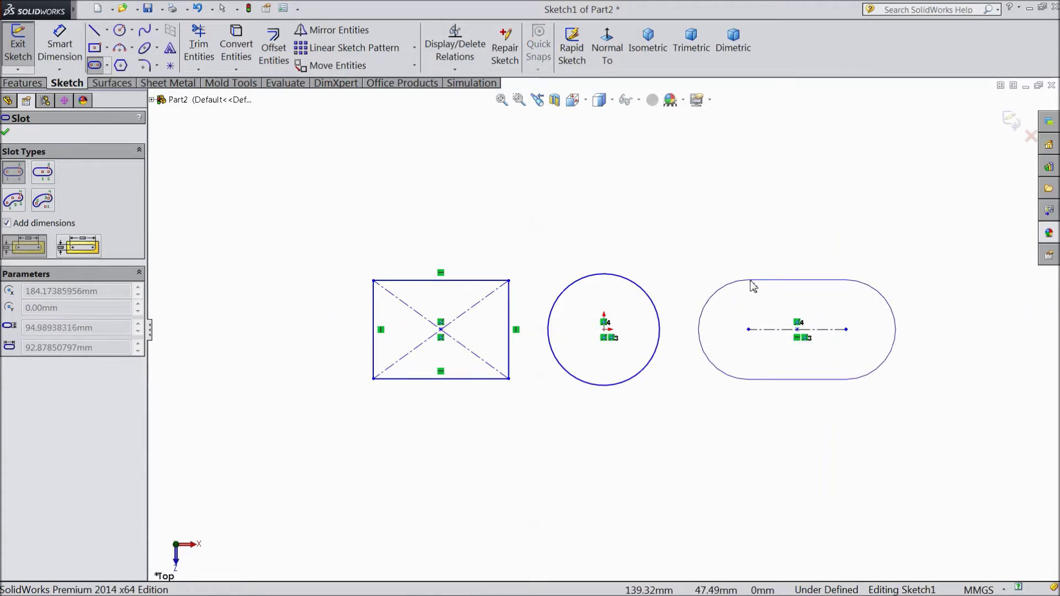
{"action": "left_click", "coordinate": [751, 284]}
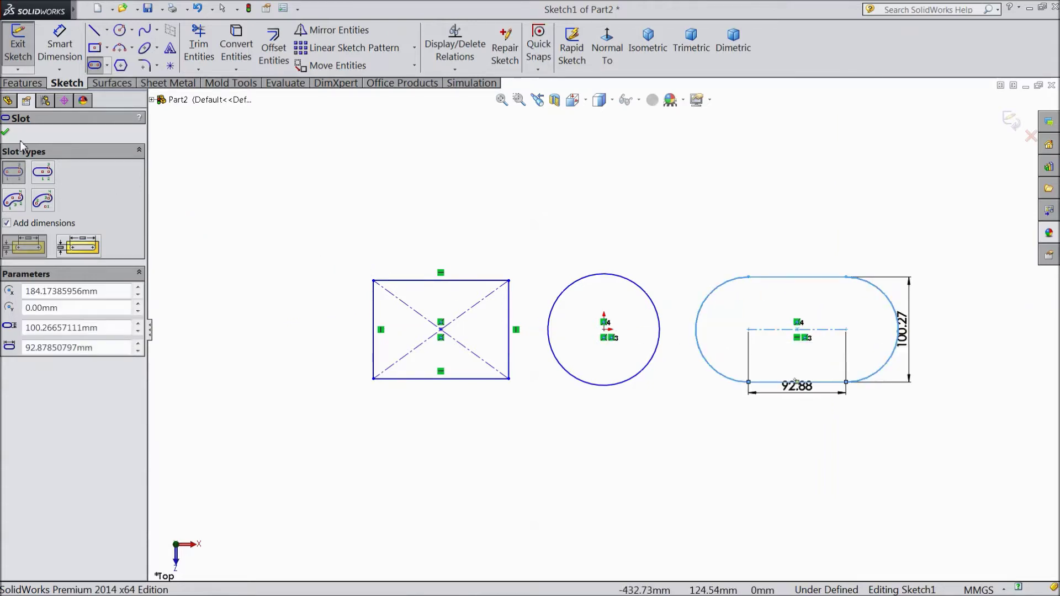
{"action": "left_click", "coordinate": [6, 132]}
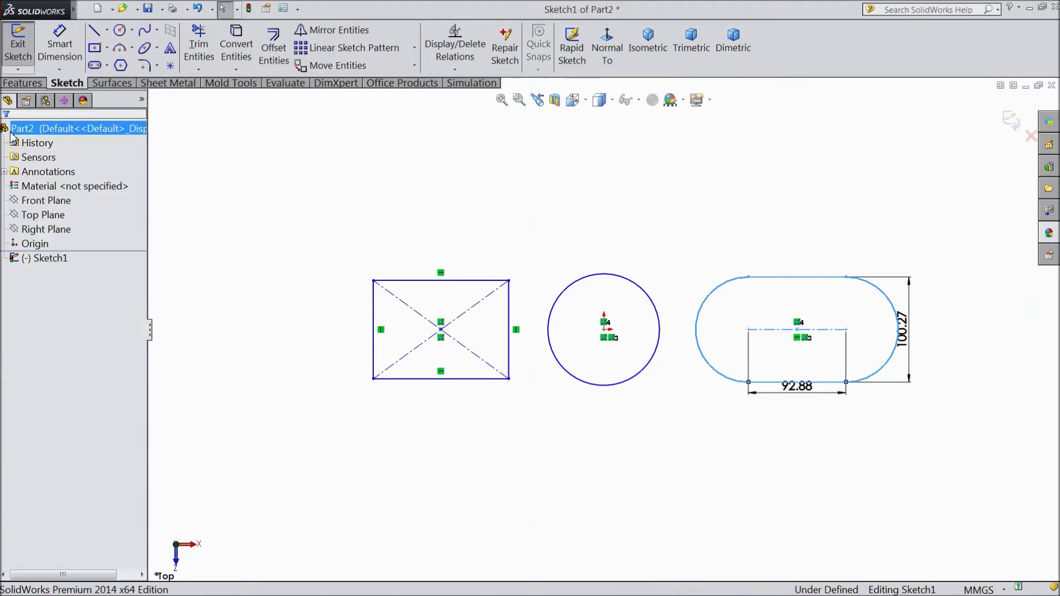
Exit the sketch holding the rectangle, circle and slot
{"action": "left_click", "coordinate": [27, 93]}
{"action": "key", "text": "z"}
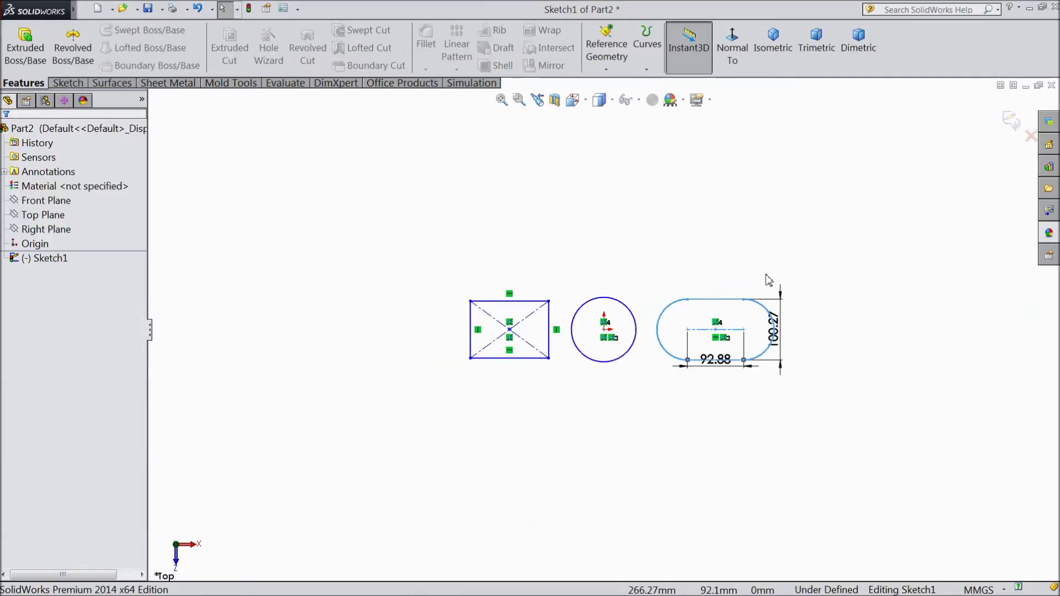
{"action": "scroll", "coordinate": [766, 280], "scroll_direction": "down", "scroll_amount": 2}
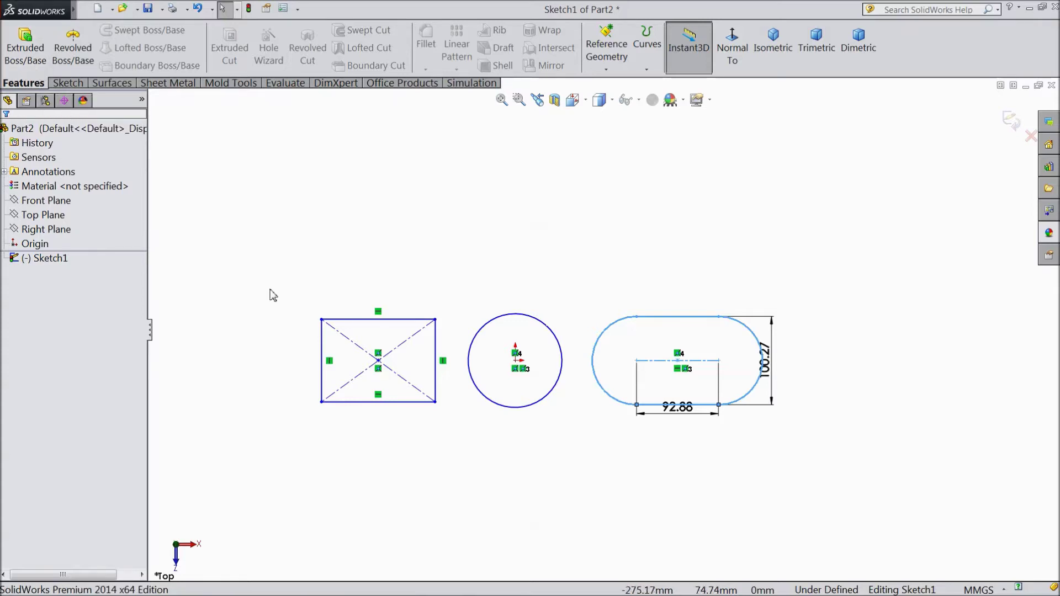
{"action": "scroll", "coordinate": [447, 372], "scroll_direction": "down", "scroll_amount": 1}
{"action": "scroll", "coordinate": [533, 397], "scroll_direction": "down", "scroll_amount": 1}
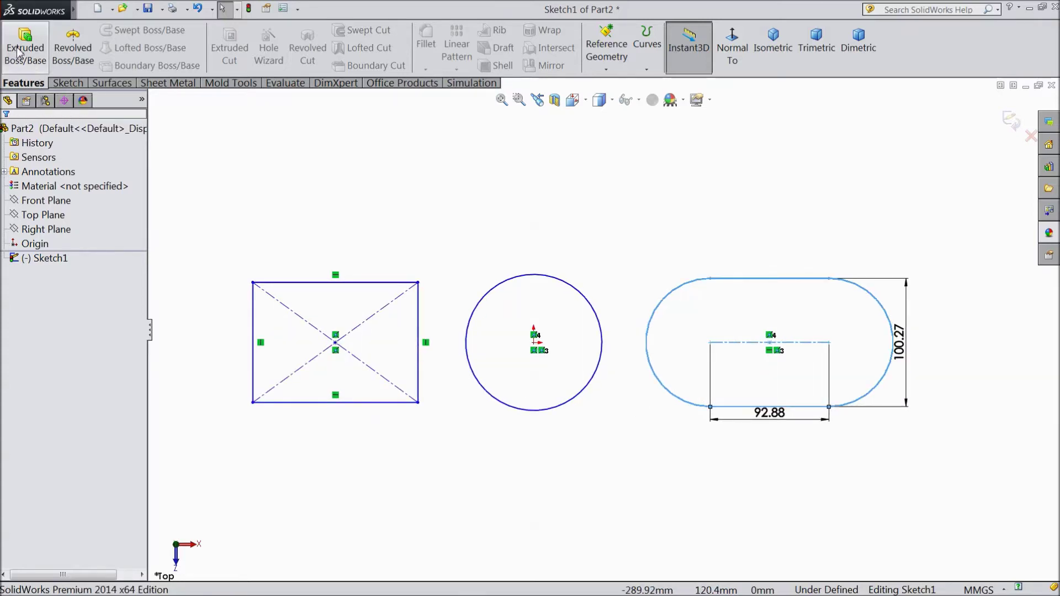
{"action": "left_click", "coordinate": [1012, 123]}
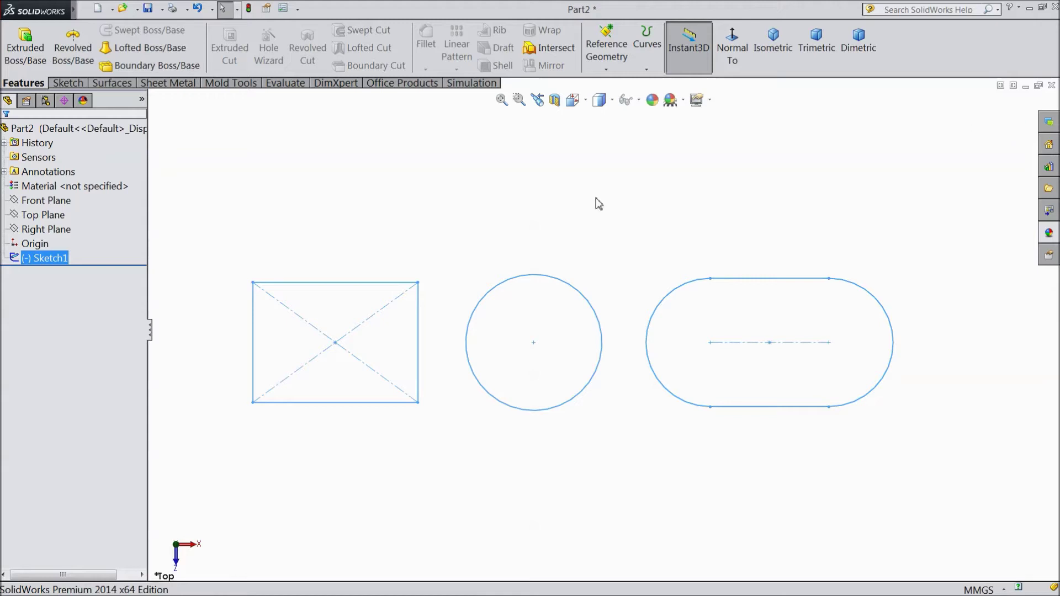
Start an Extruded Boss/Base and drag the depth handle until the preview stands at 100 mm
{"action": "left_click", "coordinate": [27, 50]}
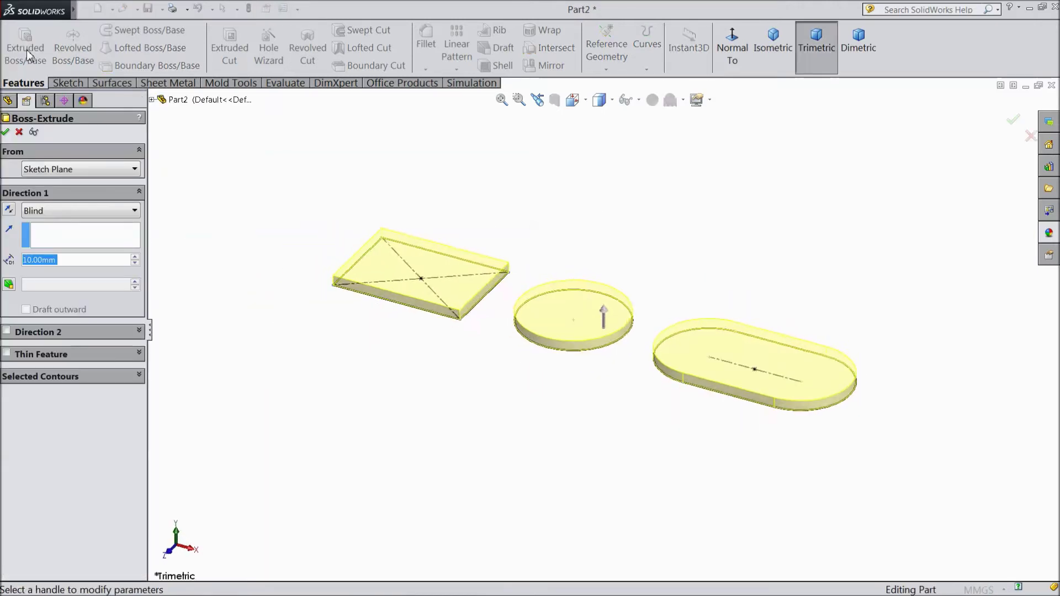
{"action": "scroll", "coordinate": [638, 307], "scroll_direction": "down", "scroll_amount": 2}
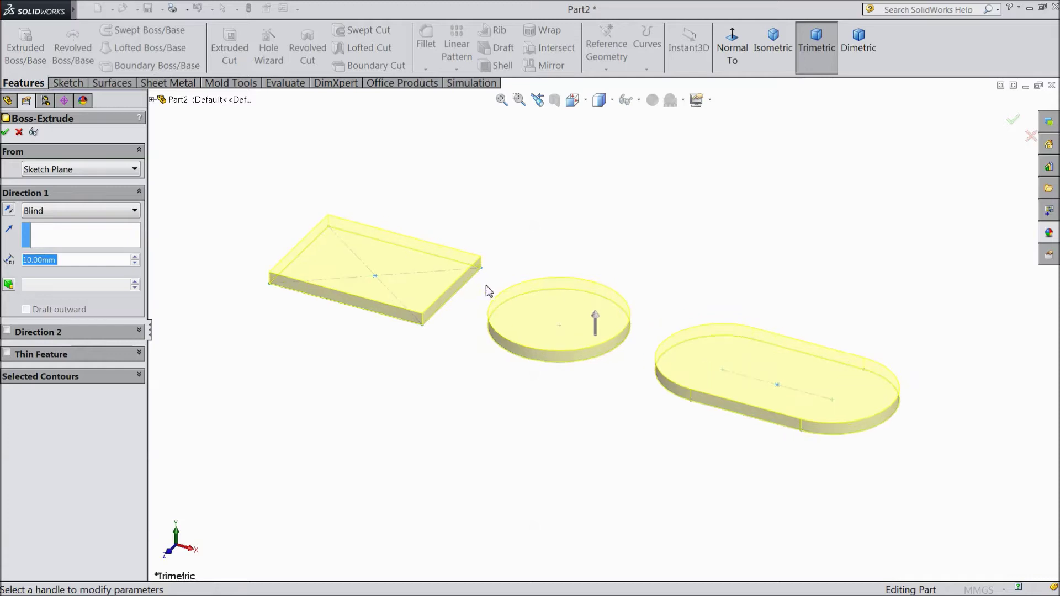
{"action": "left_click", "coordinate": [597, 324]}
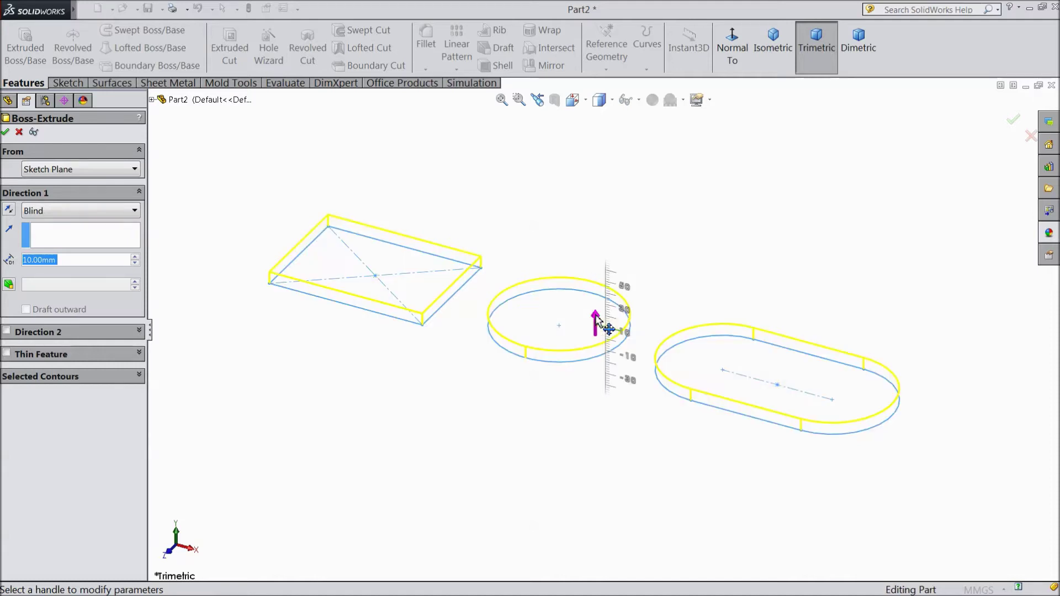
{"action": "left_click", "coordinate": [615, 219]}
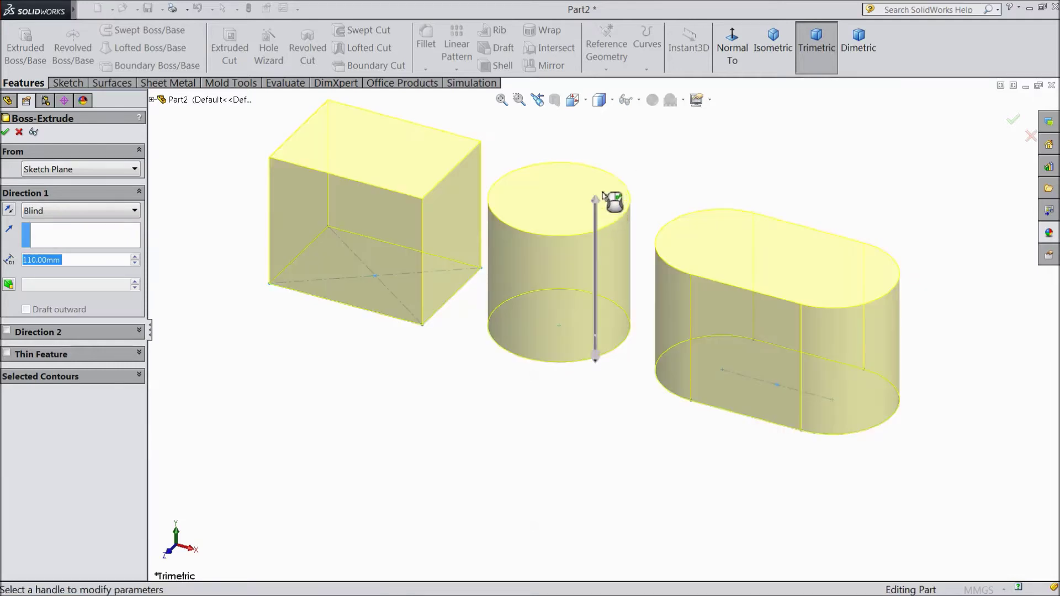
{"action": "left_click", "coordinate": [607, 211]}
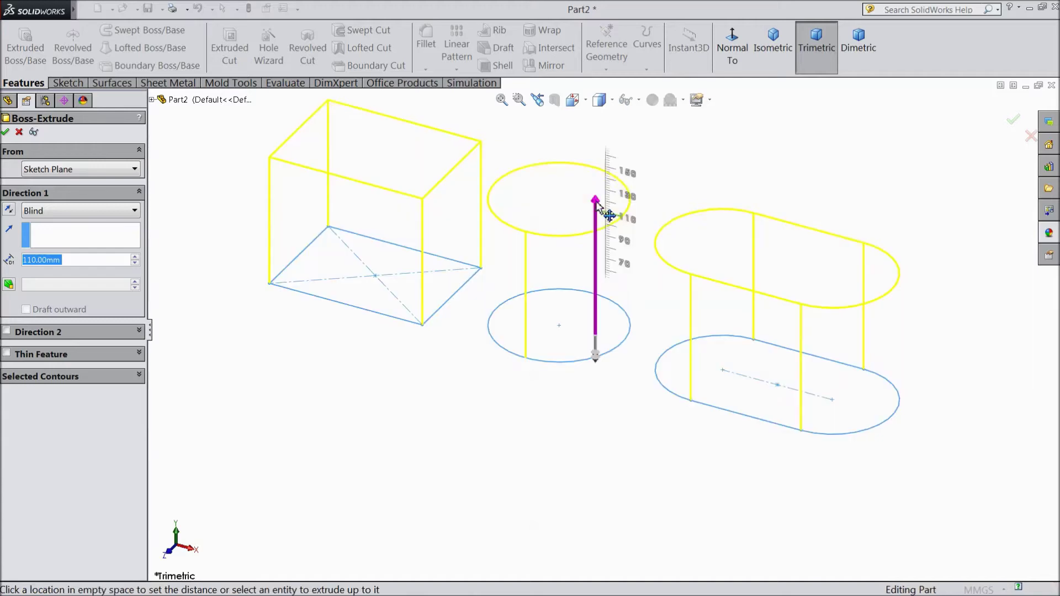
{"action": "left_click", "coordinate": [587, 451]}
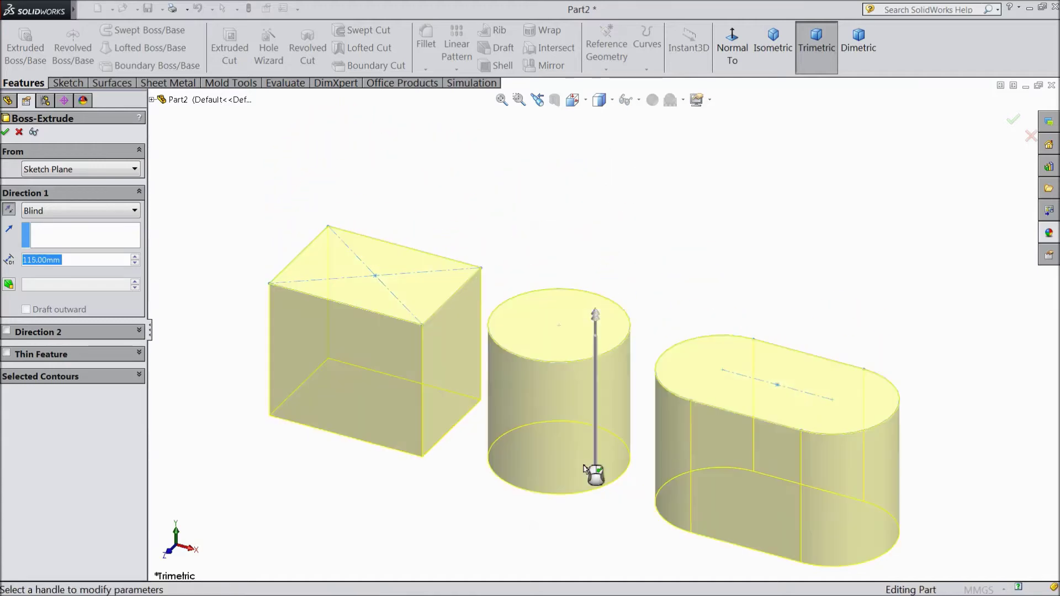
{"action": "left_click", "coordinate": [601, 489]}
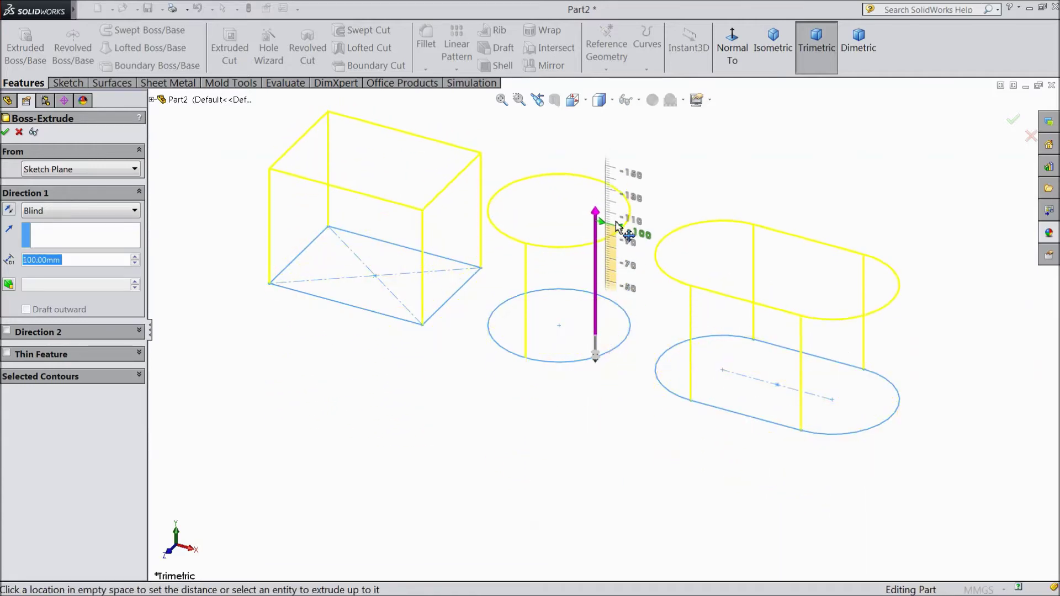
{"action": "left_click", "coordinate": [620, 226]}
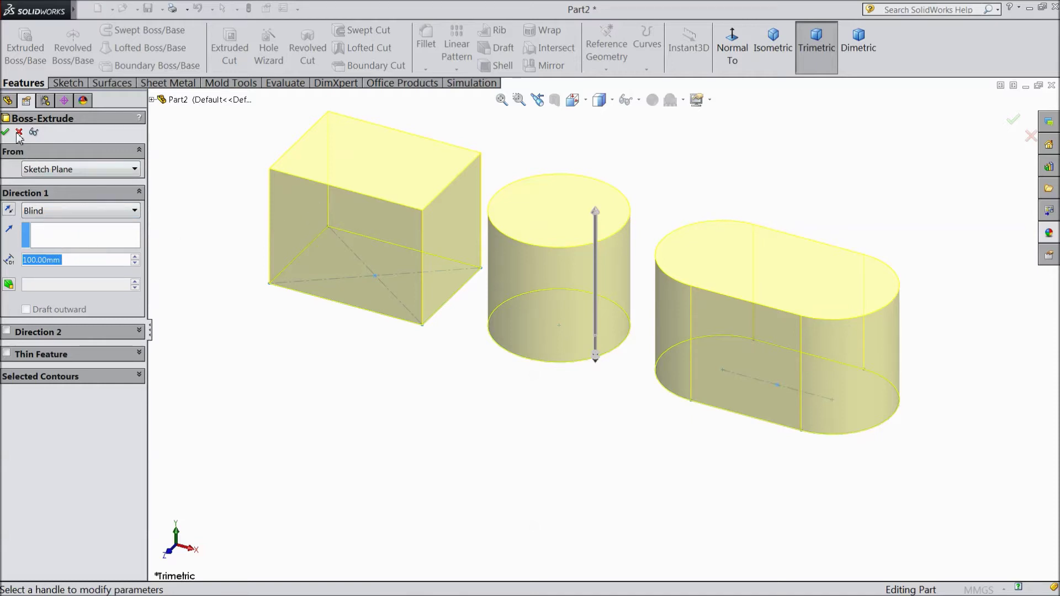
{"action": "left_click", "coordinate": [46, 217]}
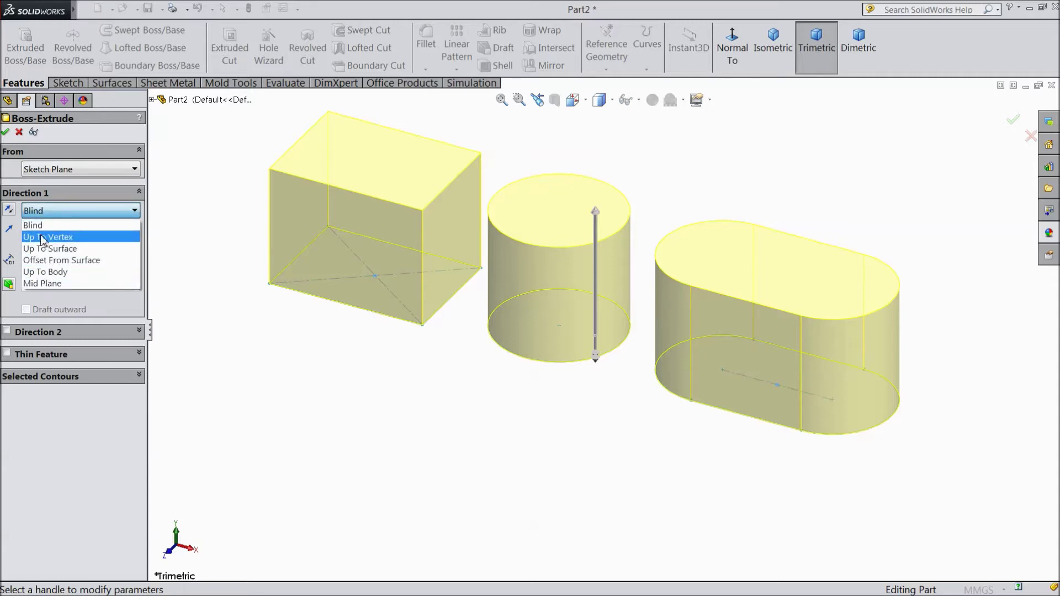
Keep Blind and set the extrusion depth to 50 mm, then 70 mm
{"action": "left_click", "coordinate": [40, 225]}
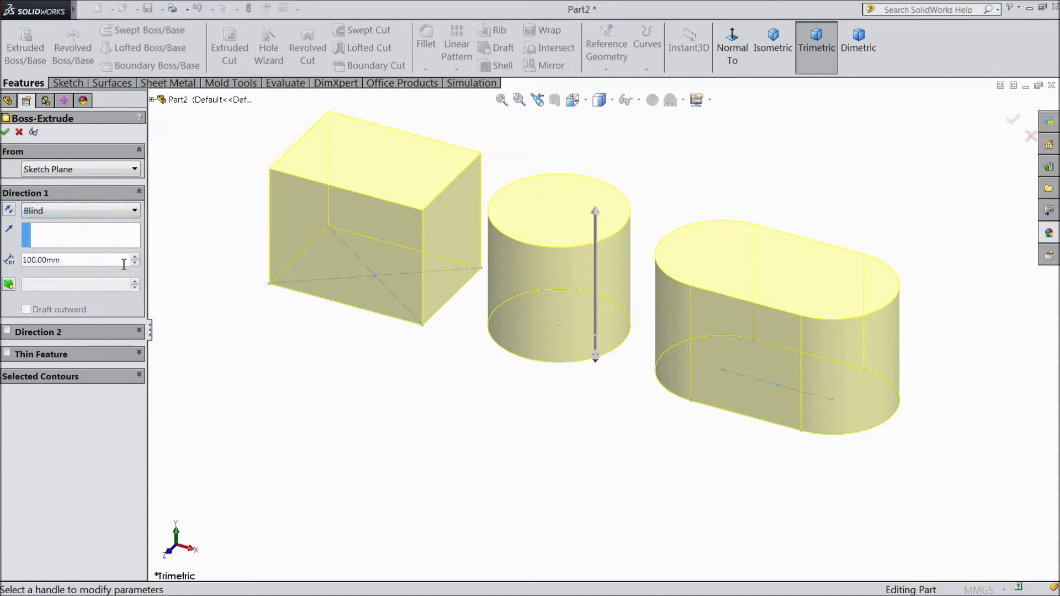
{"action": "scroll", "coordinate": [509, 231], "scroll_direction": "up", "scroll_amount": 2}
{"action": "scroll", "coordinate": [552, 276], "scroll_direction": "down", "scroll_amount": 2}
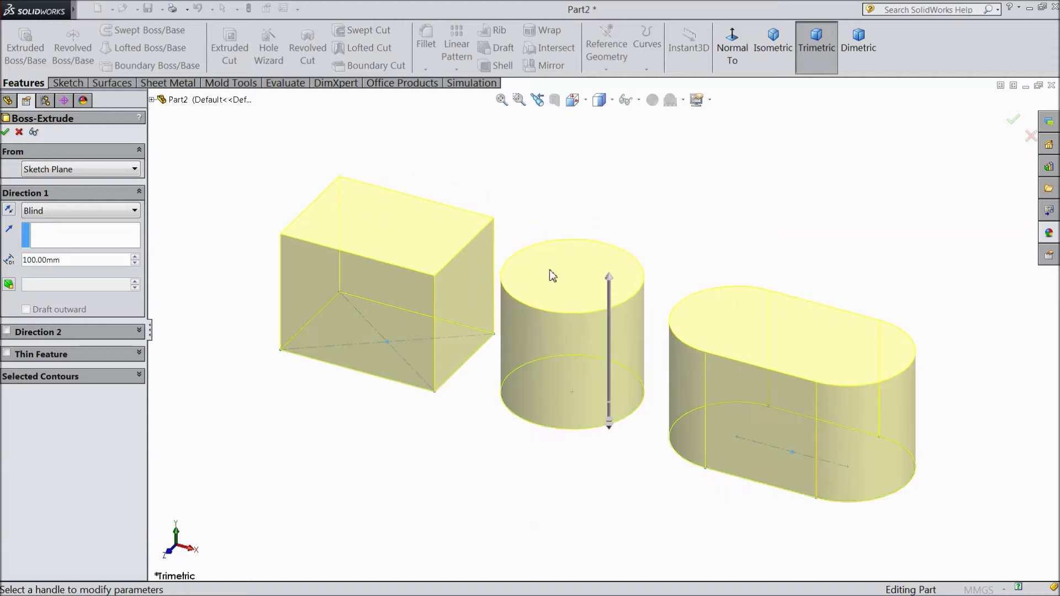
{"action": "left_click_drag", "start_coordinate": [81, 262], "coordinate": [7, 261]}
{"action": "type", "text": "50"}
{"action": "key", "text": "Return"}
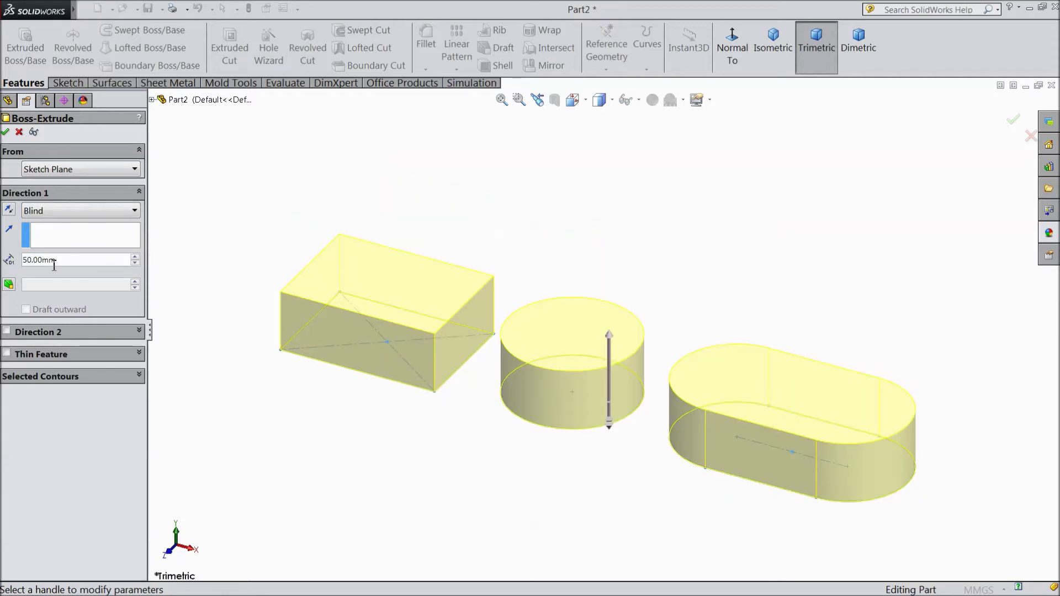
{"action": "left_click_drag", "start_coordinate": [60, 261], "coordinate": [7, 260]}
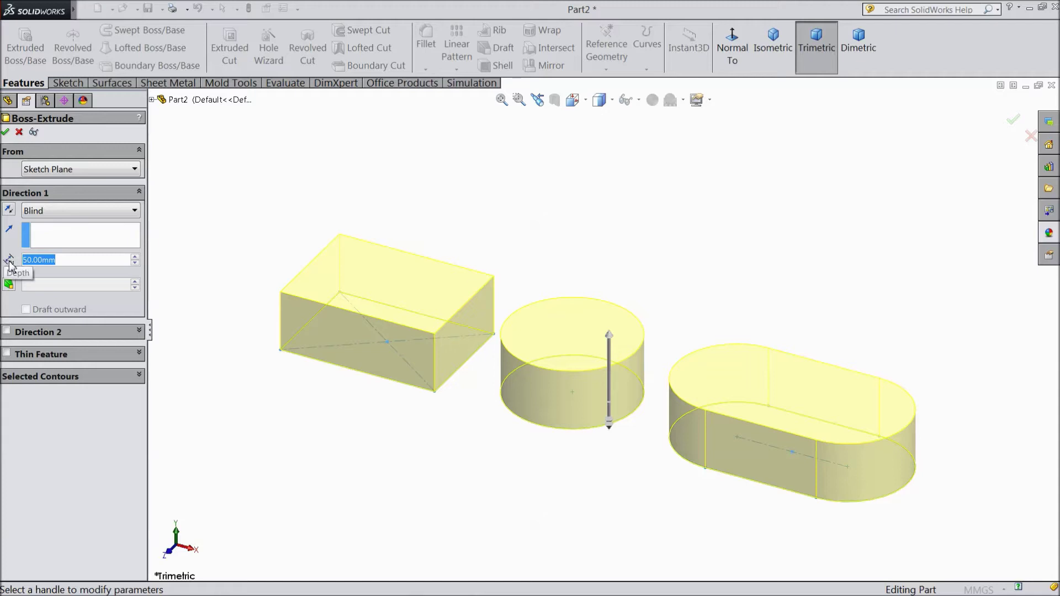
{"action": "type", "text": "70"}
{"action": "key", "text": "Return"}
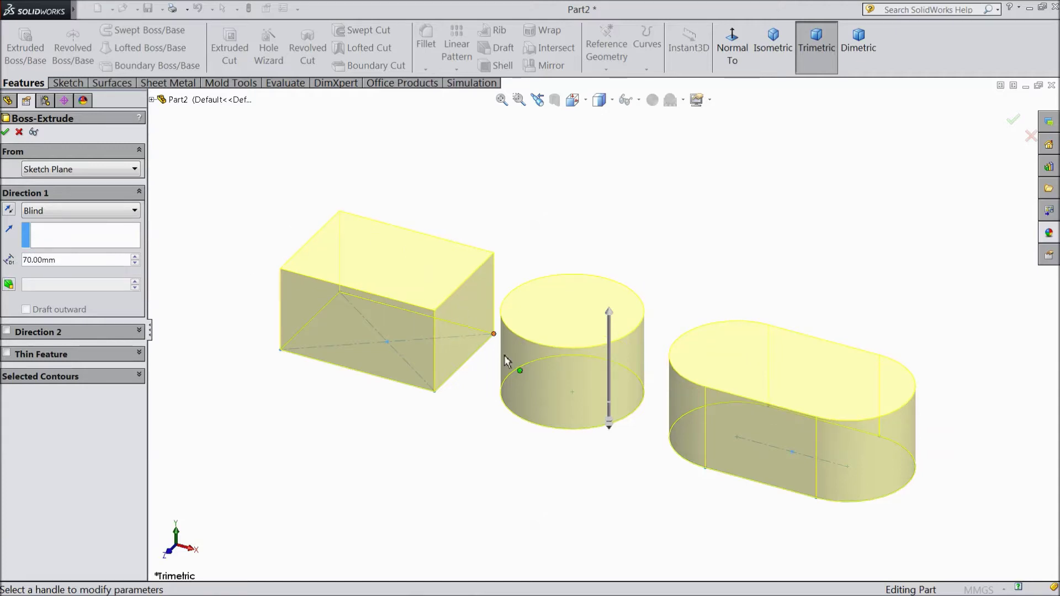
Try the Up To Vertex, Up To Surface and Mid Plane end conditions
{"action": "left_click", "coordinate": [52, 213]}
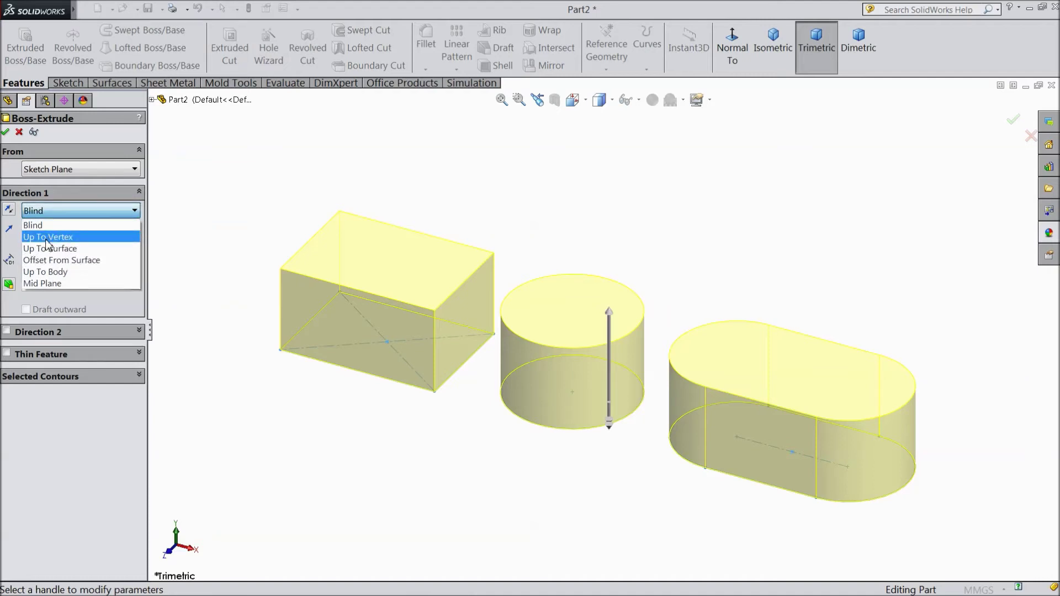
{"action": "left_click", "coordinate": [49, 238]}
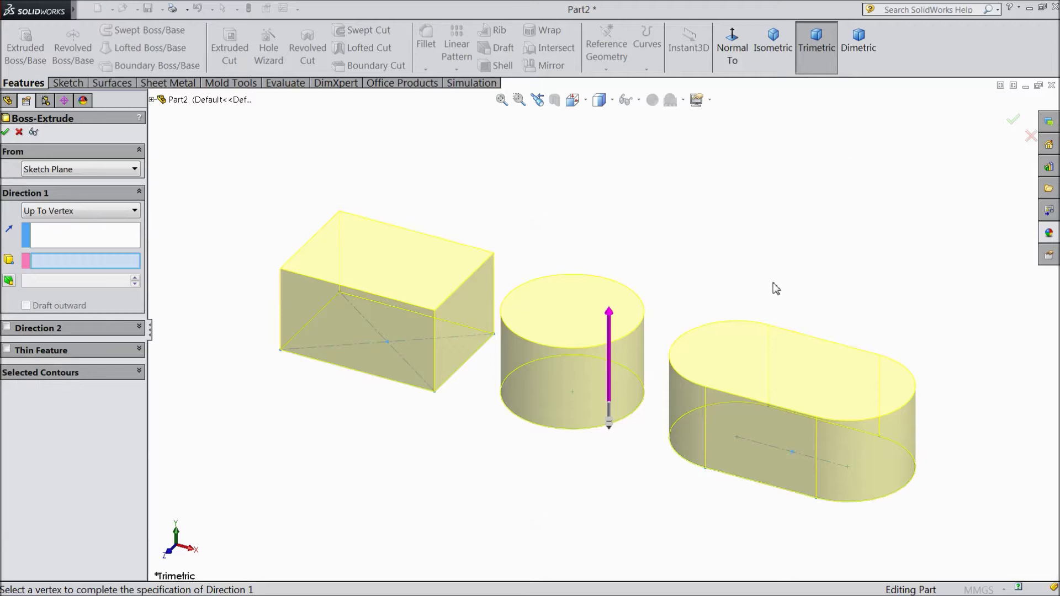
{"action": "left_click", "coordinate": [117, 220]}
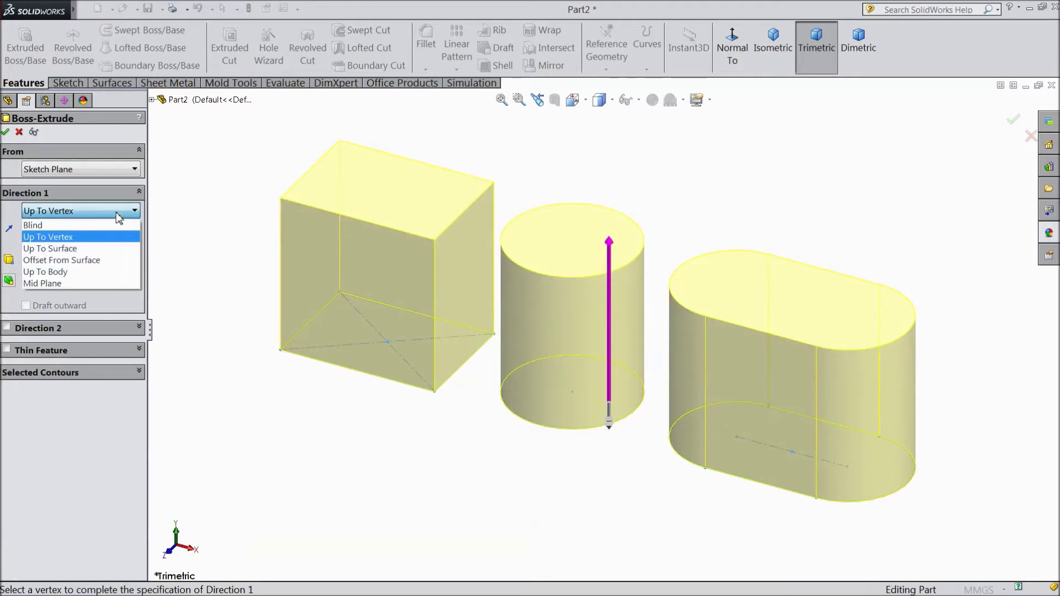
{"action": "left_click", "coordinate": [82, 252]}
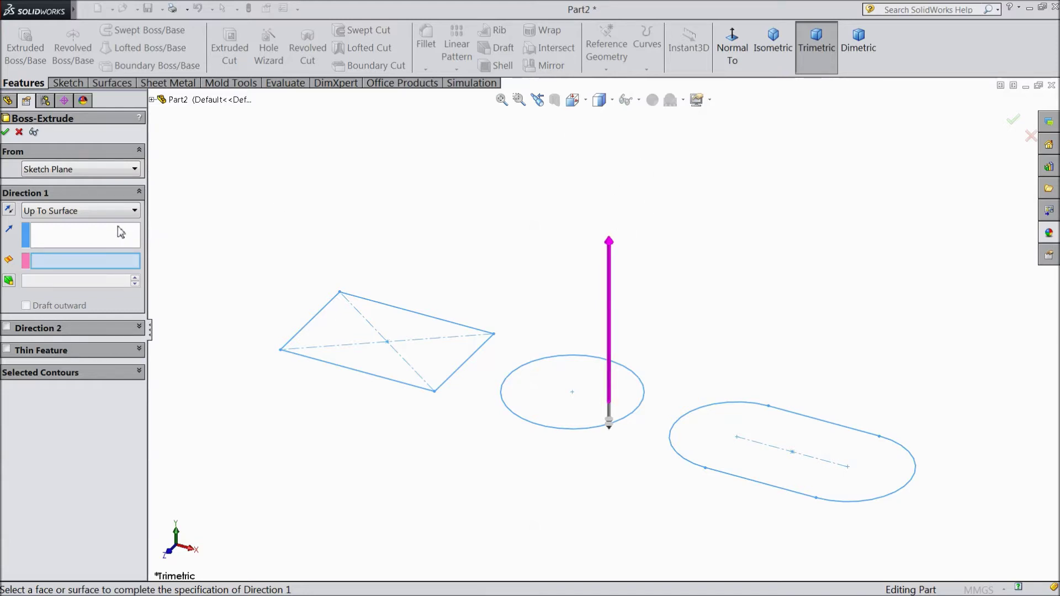
{"action": "left_click", "coordinate": [87, 212]}
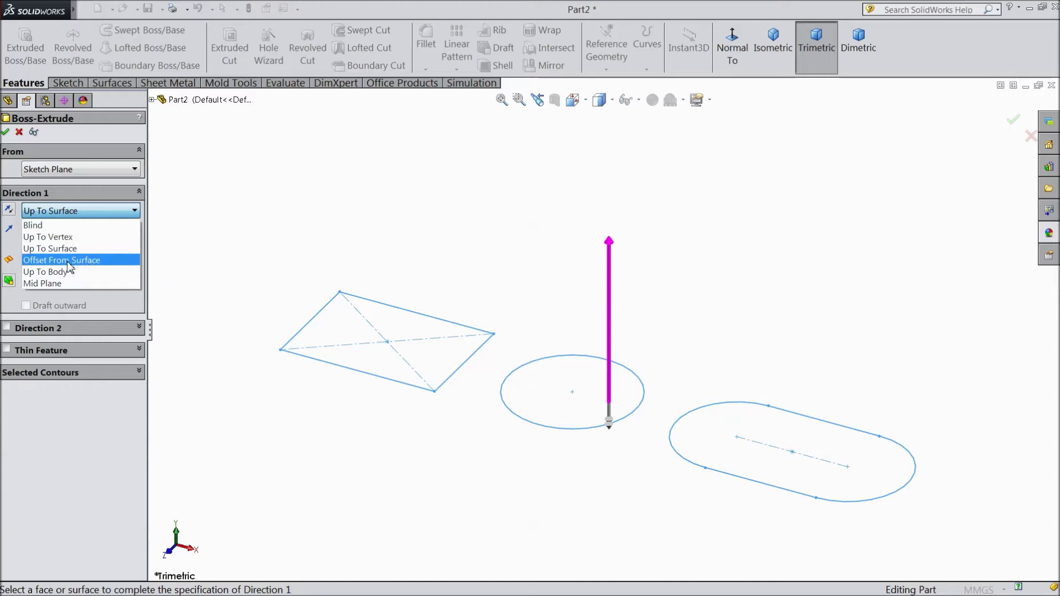
{"action": "left_click", "coordinate": [50, 284]}
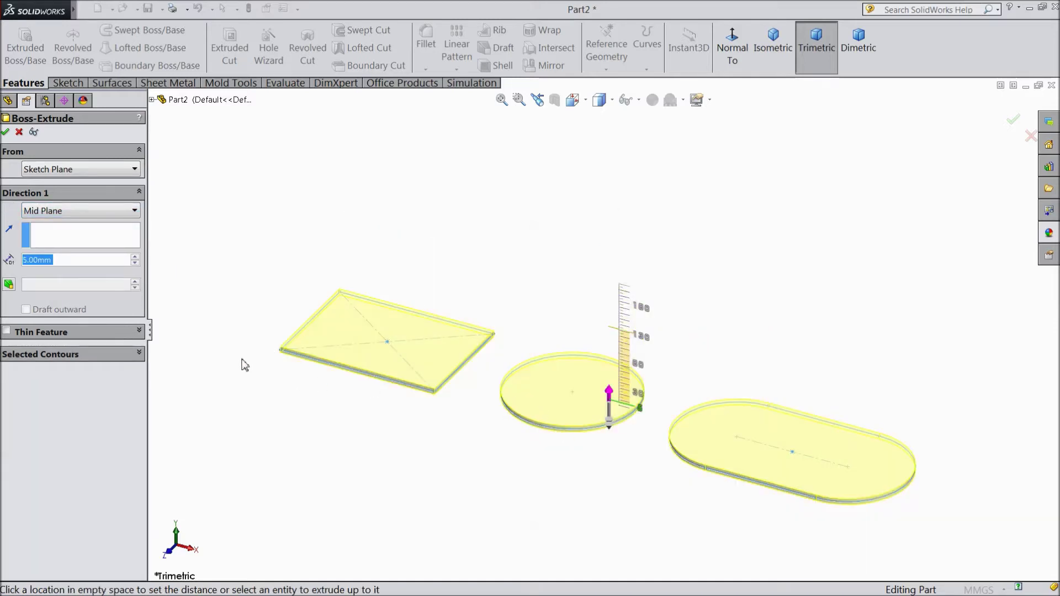
Set the depth to 100 mm and return the end condition to Blind
{"action": "left_click_drag", "start_coordinate": [611, 401], "coordinate": [618, 322]}
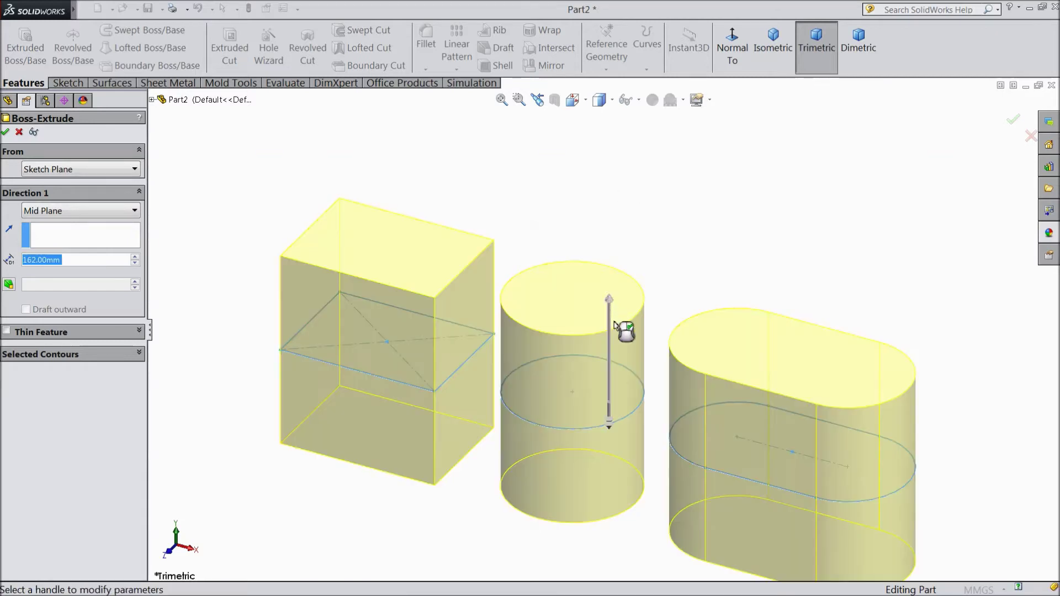
{"action": "scroll", "coordinate": [645, 444], "scroll_direction": "down", "scroll_amount": 2}
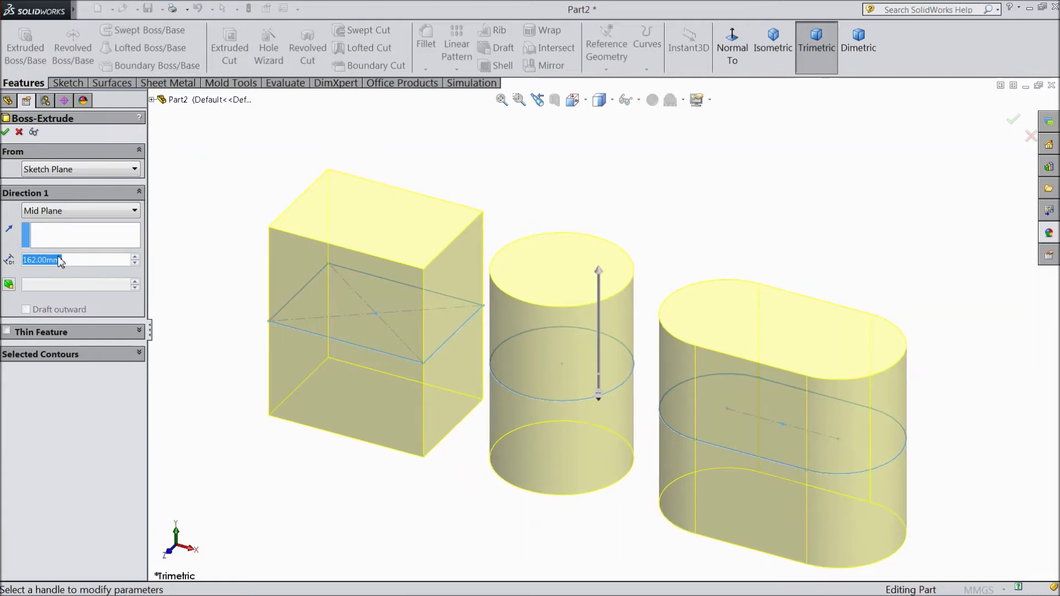
{"action": "type", "text": "100"}
{"action": "key", "text": "Return"}
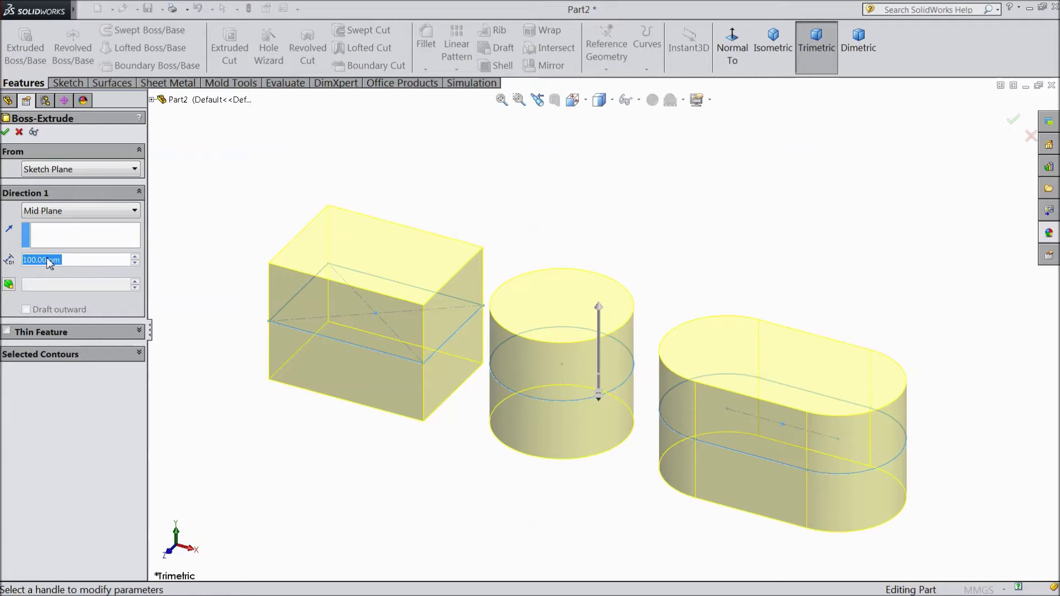
{"action": "left_click", "coordinate": [42, 211]}
{"action": "left_click", "coordinate": [47, 226]}
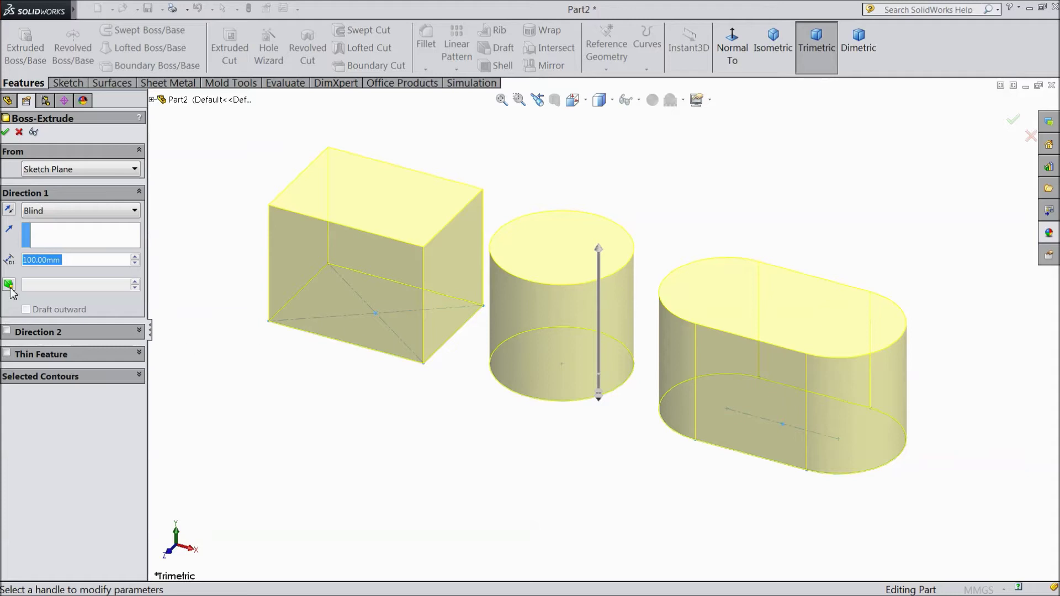
Toggle draft on and off, then confirm the 100 mm extrusion into three solid bodies
{"action": "left_click", "coordinate": [9, 286]}
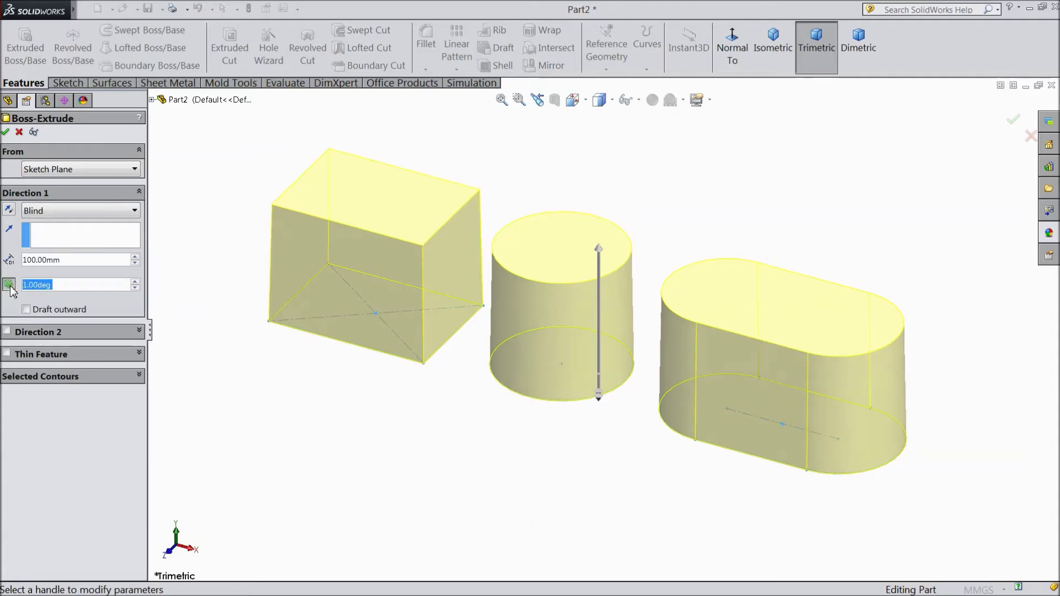
{"action": "left_click", "coordinate": [9, 286]}
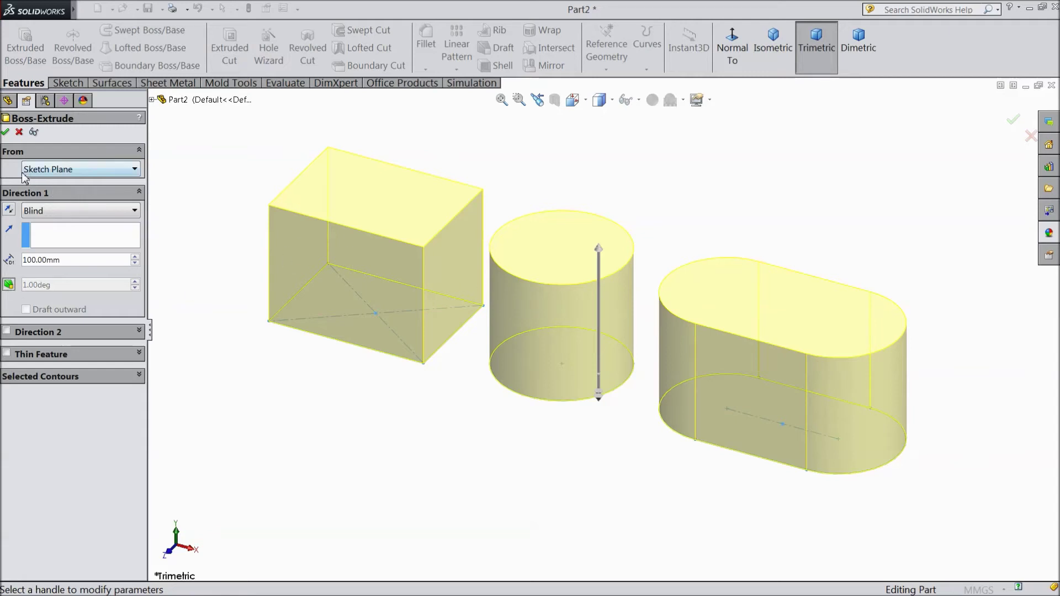
{"action": "left_click", "coordinate": [6, 133]}
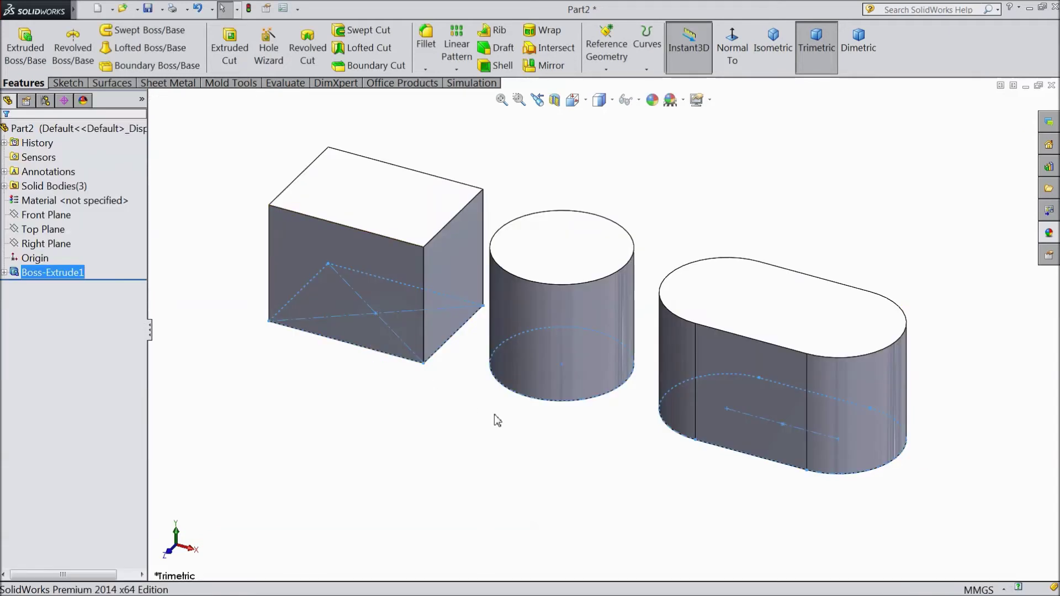
Dismiss the unsaved-document notice and select Boss-Extrude1 in the tree
{"action": "mouse_move", "coordinate": [503, 443]}
{"action": "middle_mouse_down"}
{"action": "mouse_move", "coordinate": [415, 407]}
{"action": "mouse_move", "coordinate": [348, 412]}
{"action": "mouse_move", "coordinate": [433, 438]}
{"action": "mouse_move", "coordinate": [485, 439]}
{"action": "mouse_move", "coordinate": [532, 373]}
{"action": "mouse_move", "coordinate": [539, 281]}
{"action": "mouse_move", "coordinate": [492, 466]}
{"action": "mouse_move", "coordinate": [489, 422]}
{"action": "mouse_move", "coordinate": [585, 433]}
{"action": "mouse_move", "coordinate": [491, 434]}
{"action": "mouse_move", "coordinate": [502, 436]}
{"action": "middle_mouse_up"}
{"action": "scroll", "coordinate": [599, 343], "scroll_direction": "down", "scroll_amount": 2}
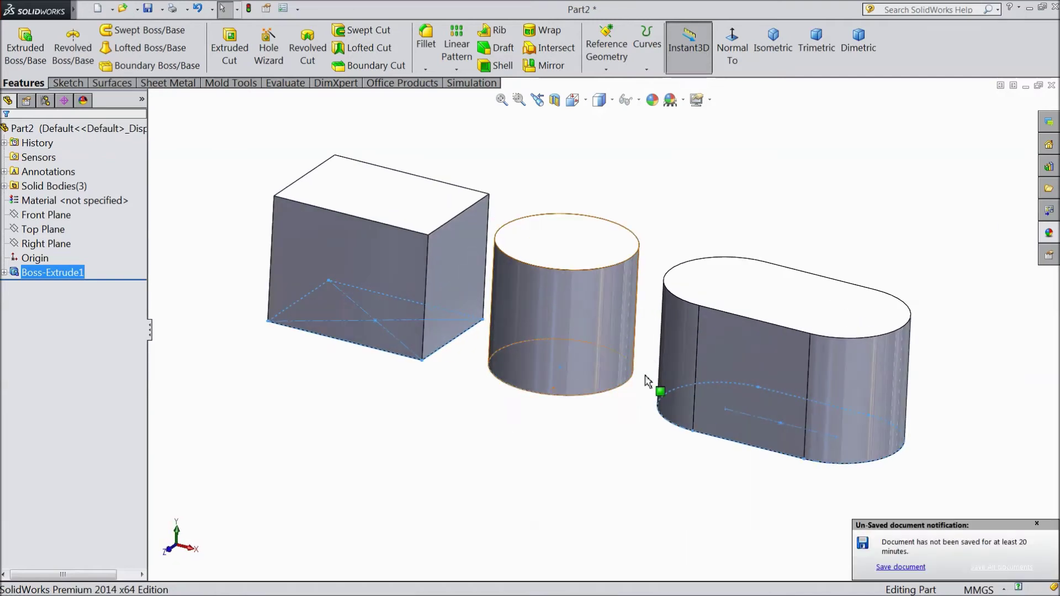
{"action": "left_click", "coordinate": [1036, 523]}
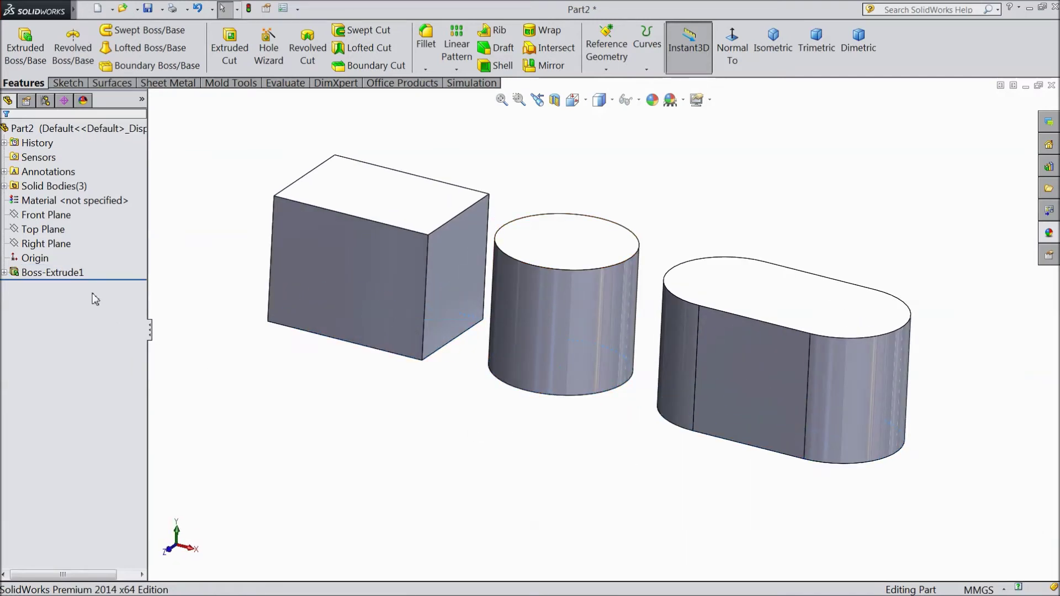
{"action": "left_click", "coordinate": [46, 273]}
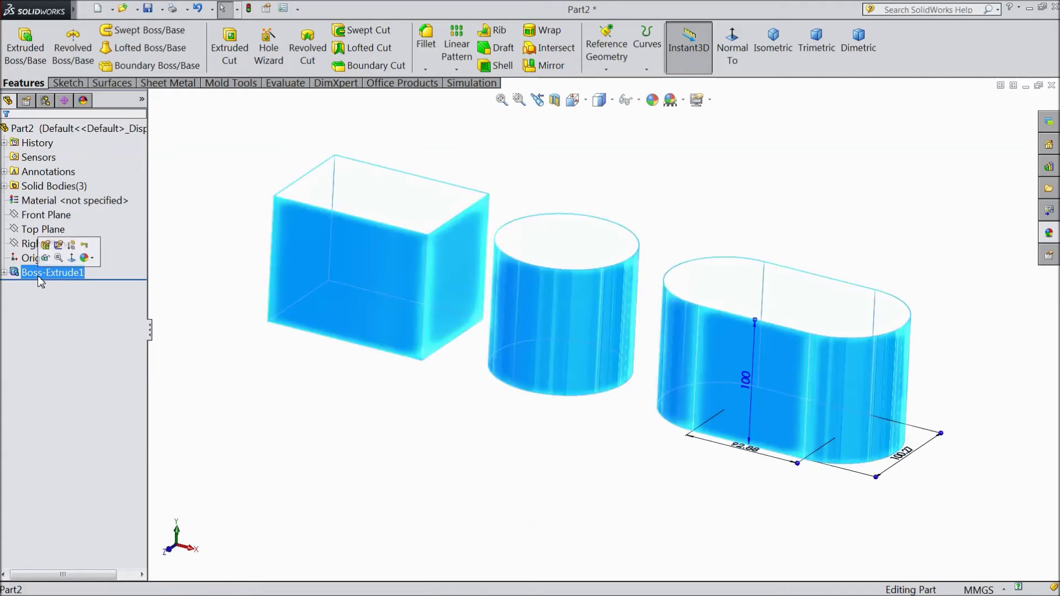
Reopen Boss-Extrude1 and enable a second direction below the sketch plane
{"action": "left_click", "coordinate": [47, 246]}
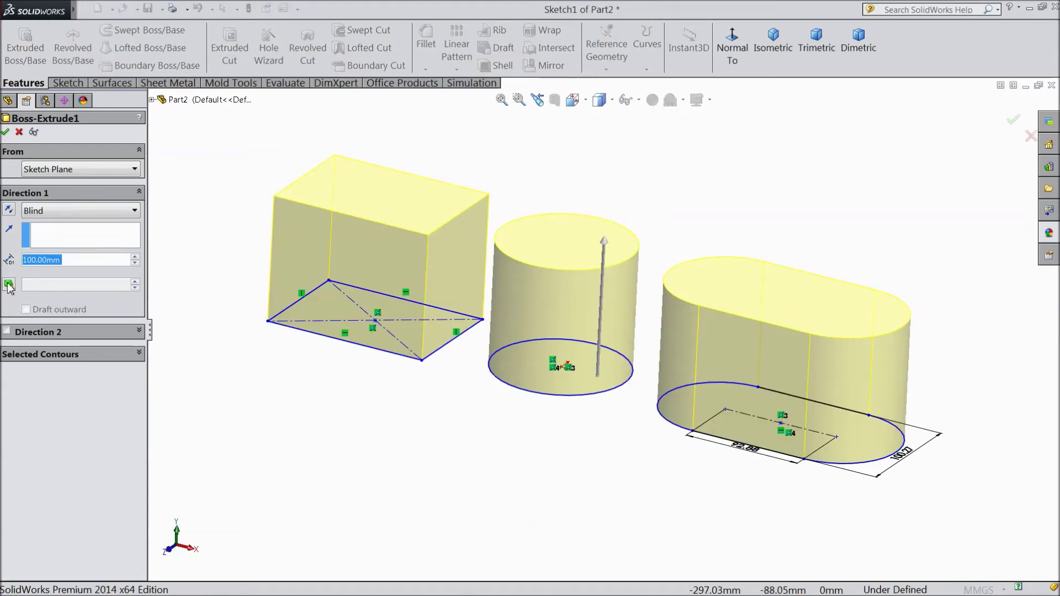
{"action": "left_click", "coordinate": [141, 355]}
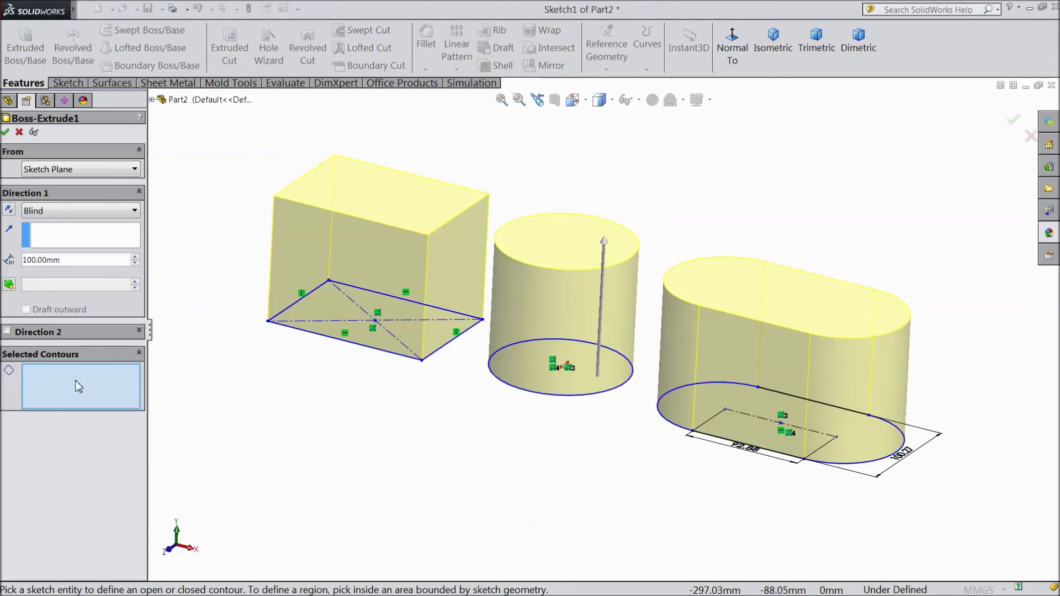
{"action": "left_click", "coordinate": [139, 355]}
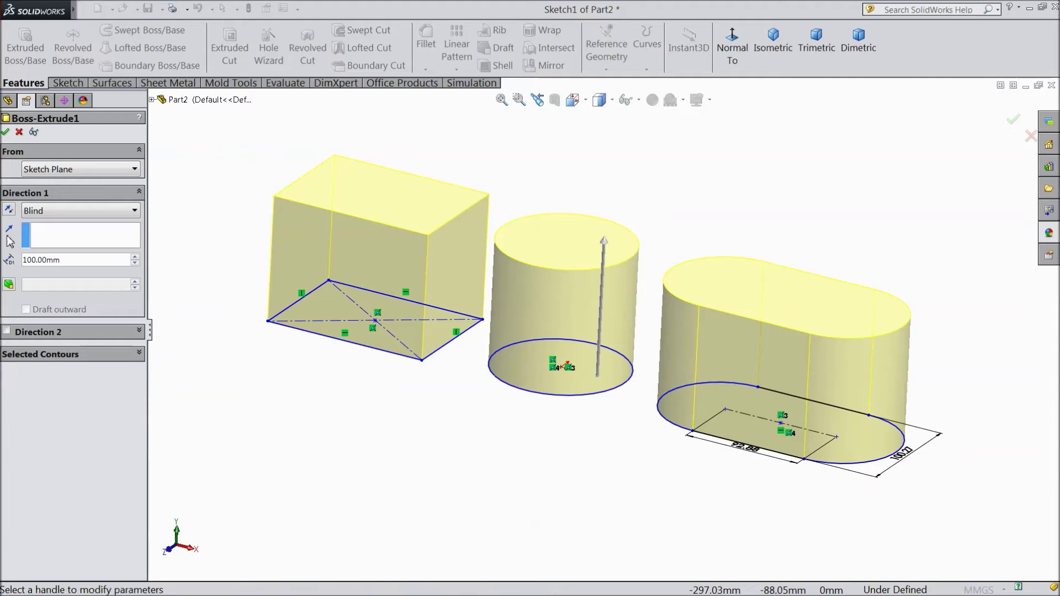
{"action": "left_click", "coordinate": [140, 331]}
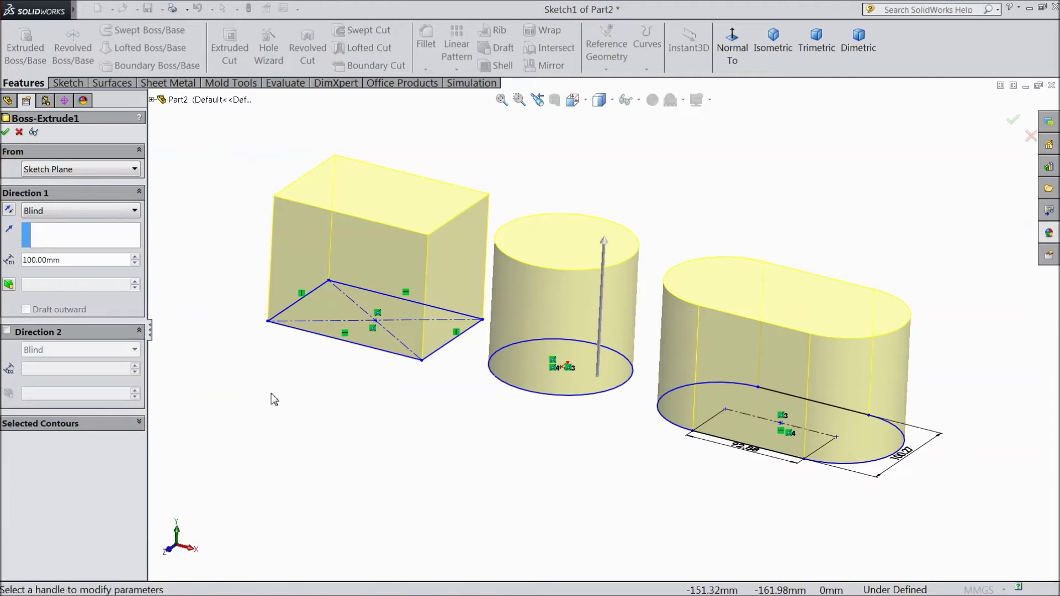
{"action": "left_click", "coordinate": [8, 331]}
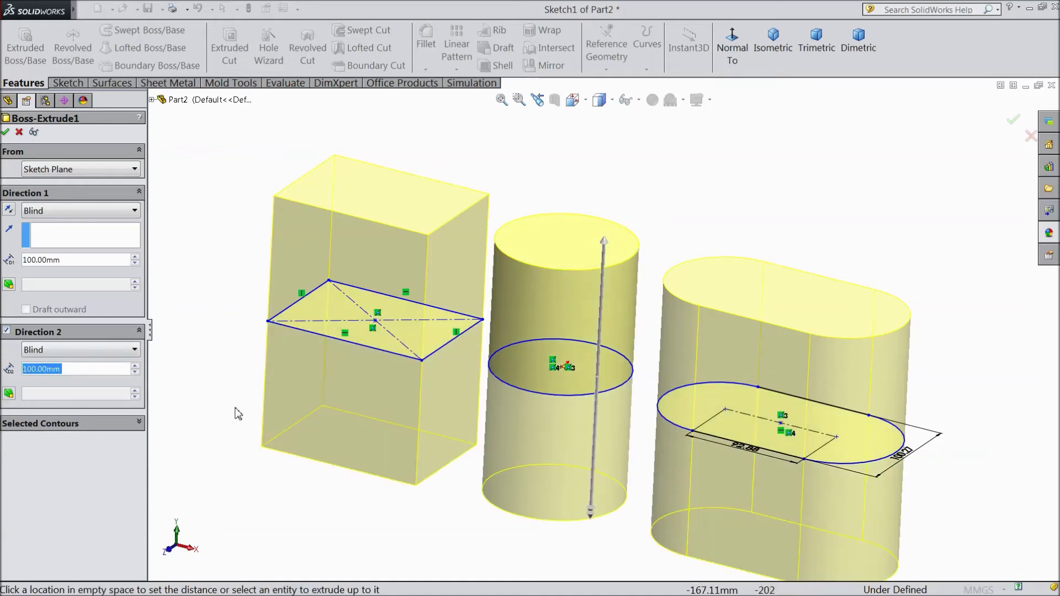
{"action": "key", "text": "z"}
{"action": "scroll", "coordinate": [679, 438], "scroll_direction": "down", "scroll_amount": 2}
{"action": "type", "text": "50"}
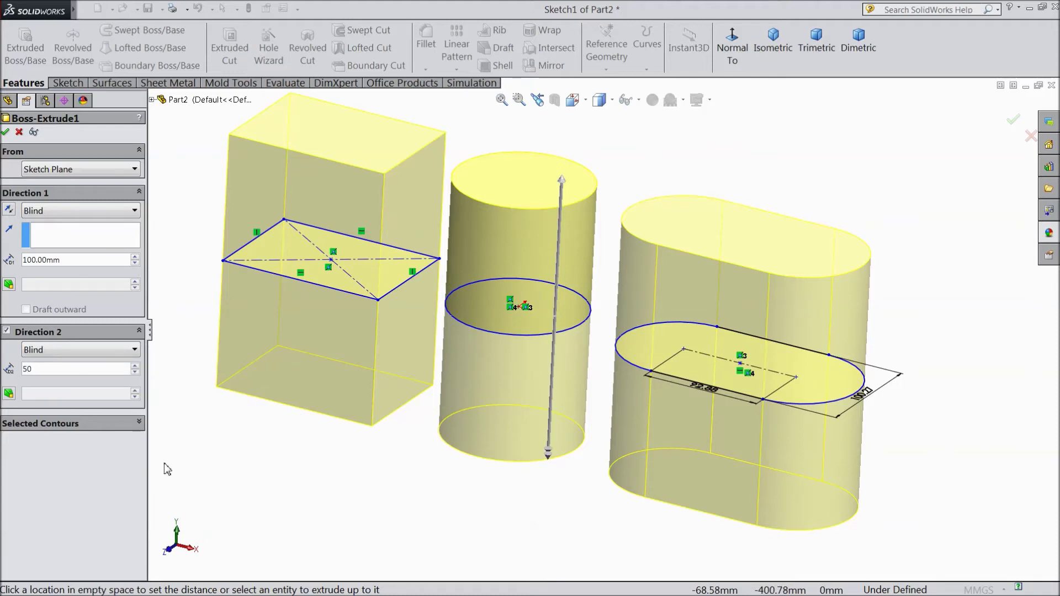
Set the second direction to 50 then 70 mm Blind, then turn Direction 2 off again
{"action": "key", "text": "Return"}
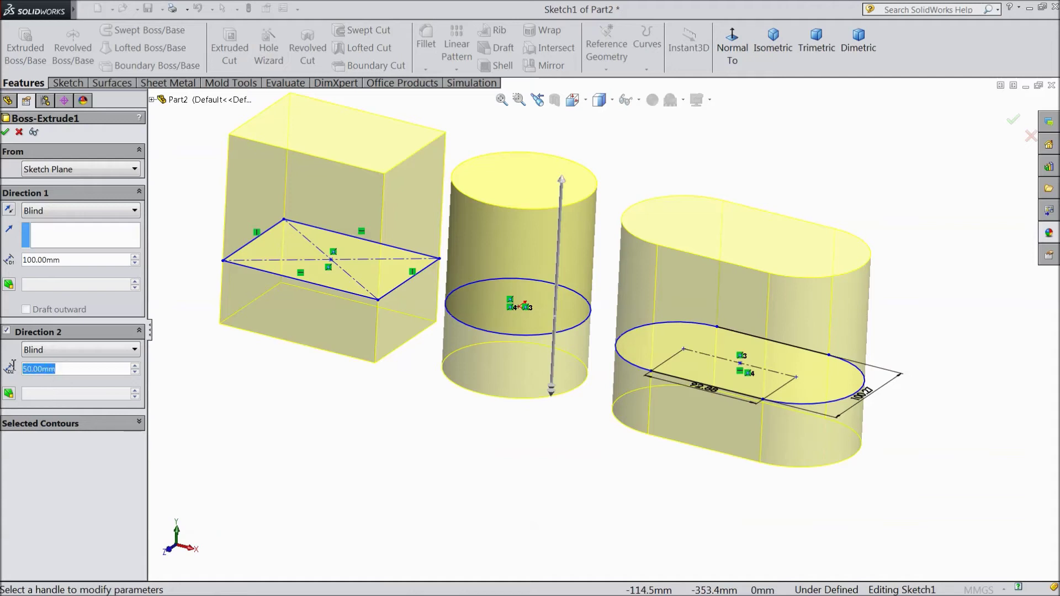
{"action": "left_click", "coordinate": [136, 368]}
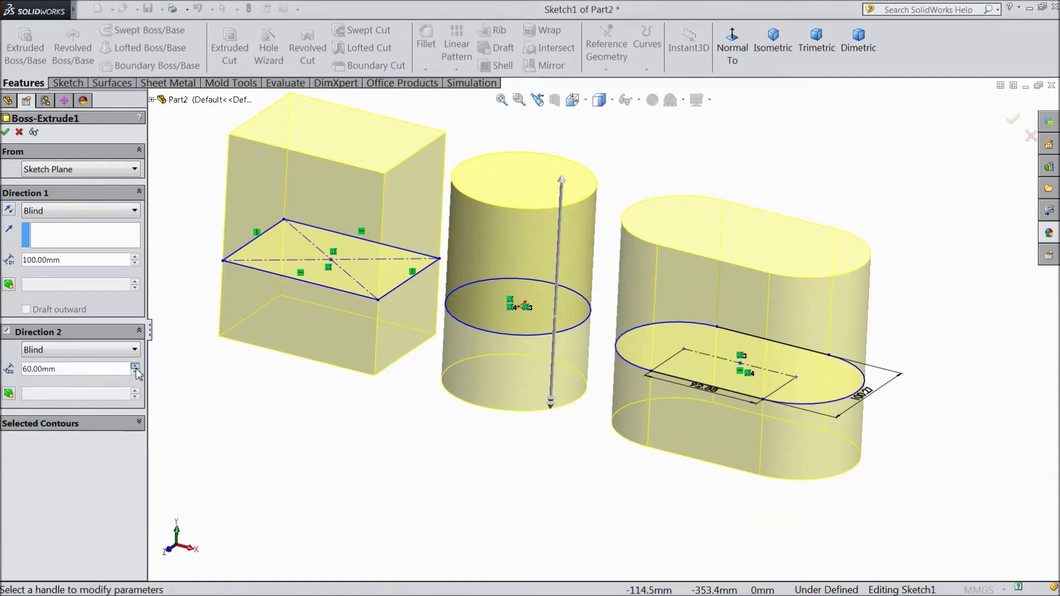
{"action": "left_click", "coordinate": [52, 349]}
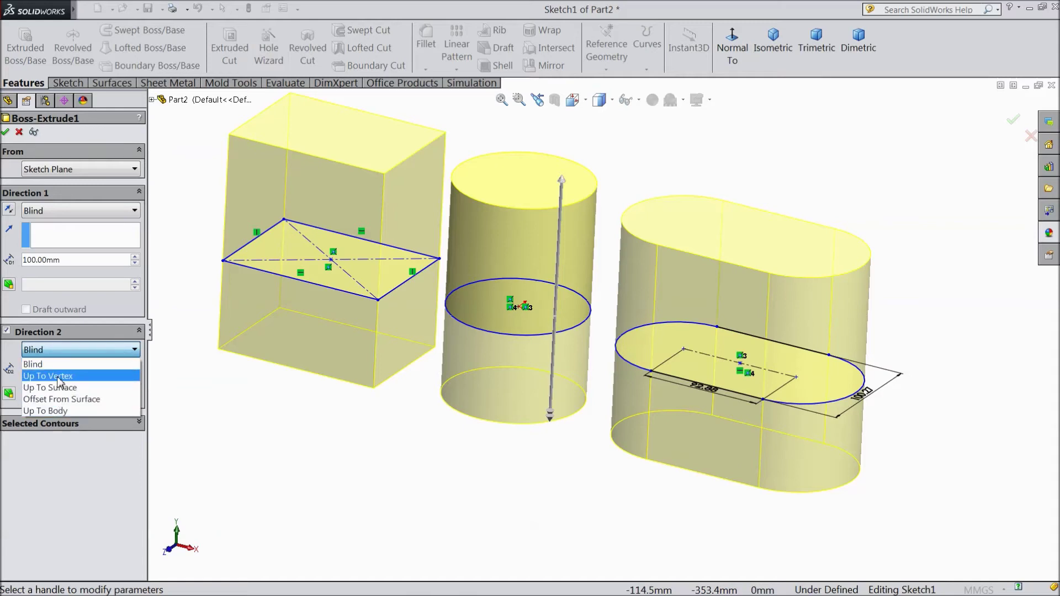
{"action": "left_click", "coordinate": [60, 364]}
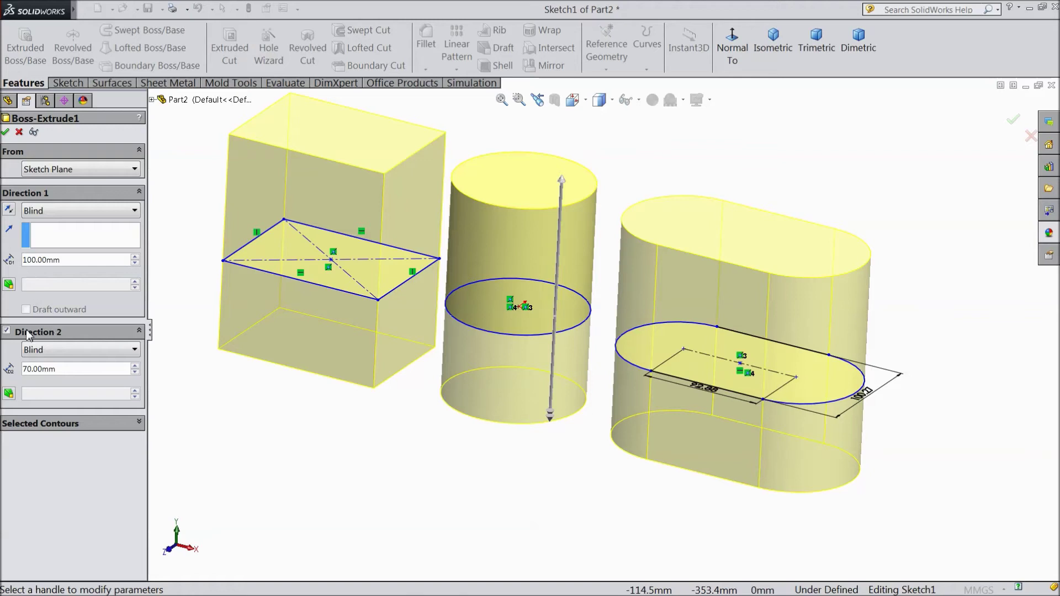
{"action": "left_click", "coordinate": [6, 331]}
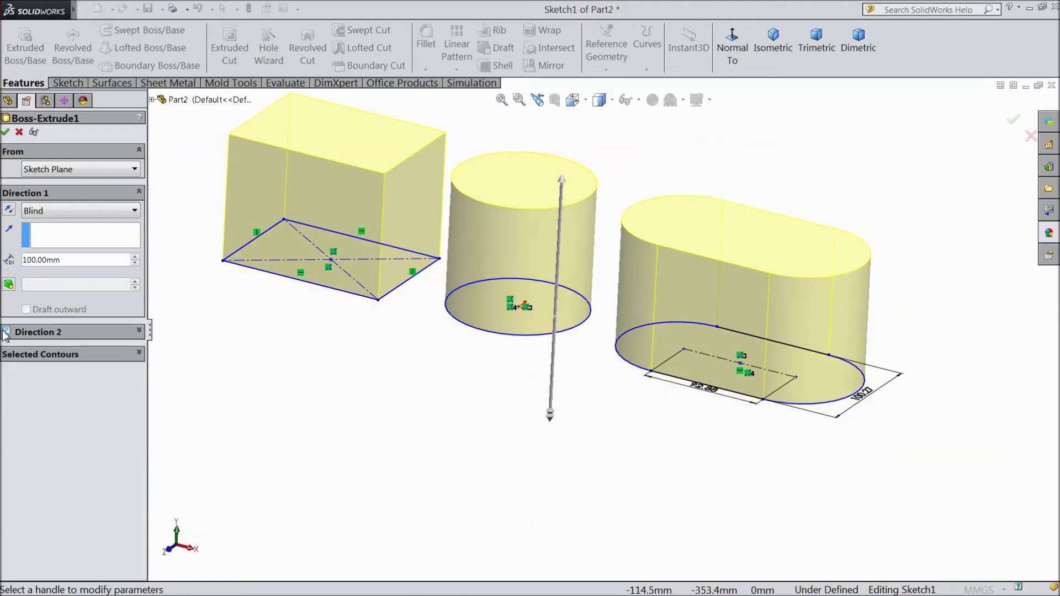
Select only the rectangle and circle contours and rebuild the extrusion as a box and cylinder
{"action": "left_click", "coordinate": [140, 353]}
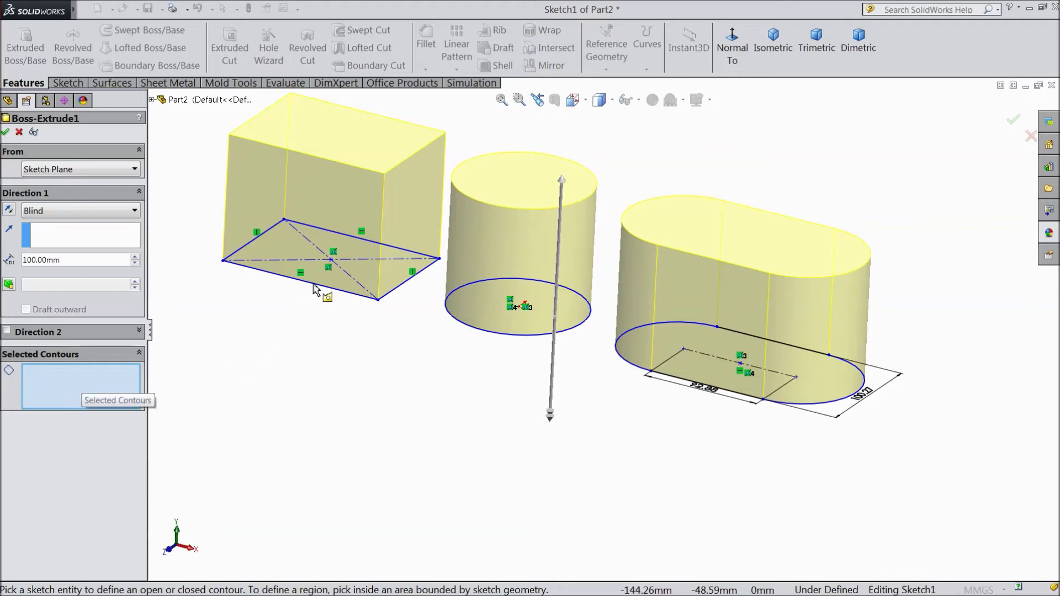
{"action": "left_click", "coordinate": [386, 291]}
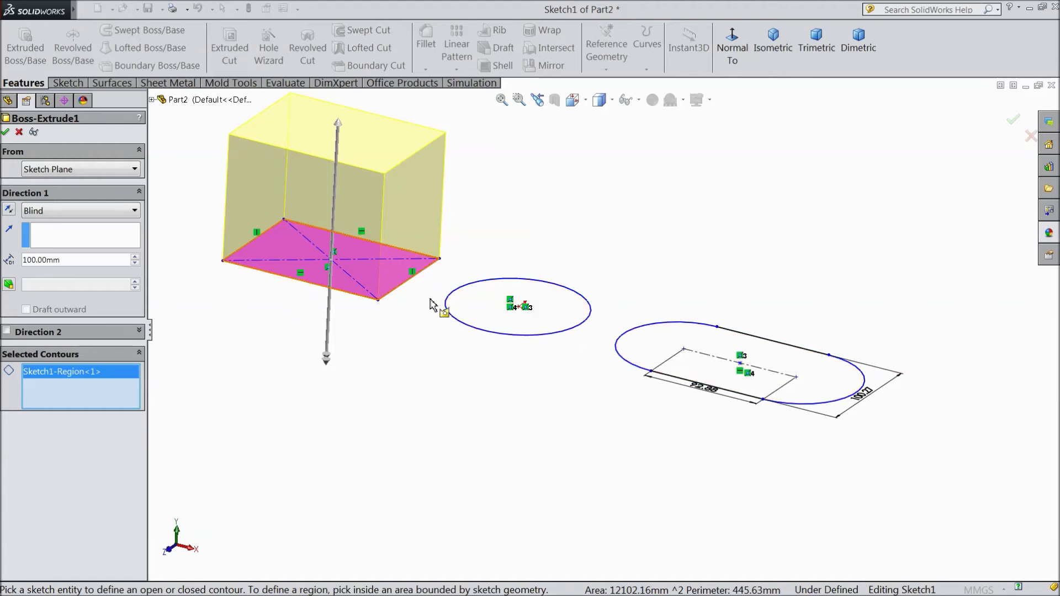
{"action": "left_click", "coordinate": [570, 333]}
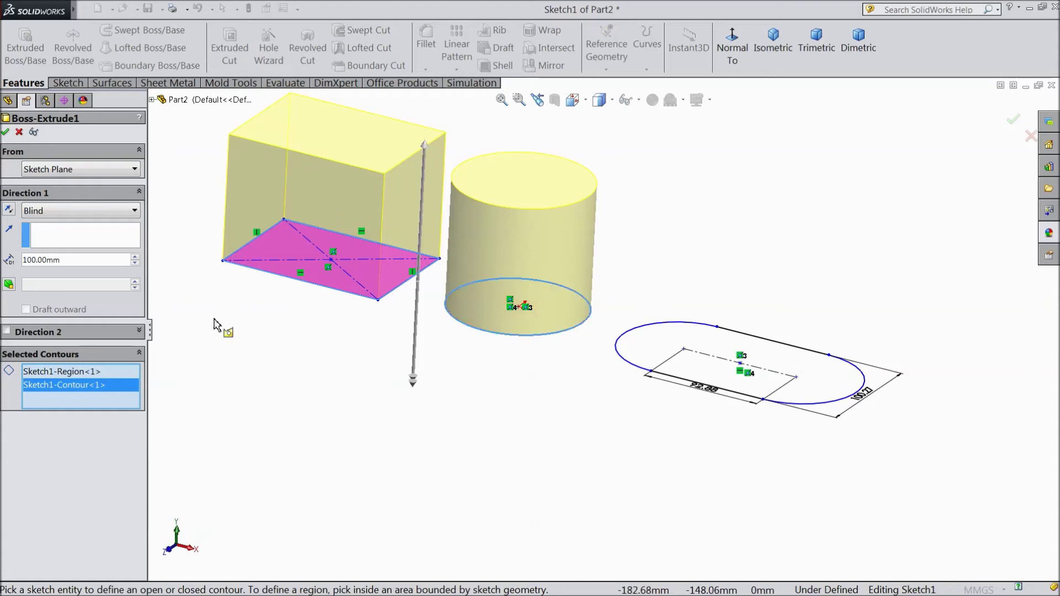
{"action": "left_click", "coordinate": [7, 133]}
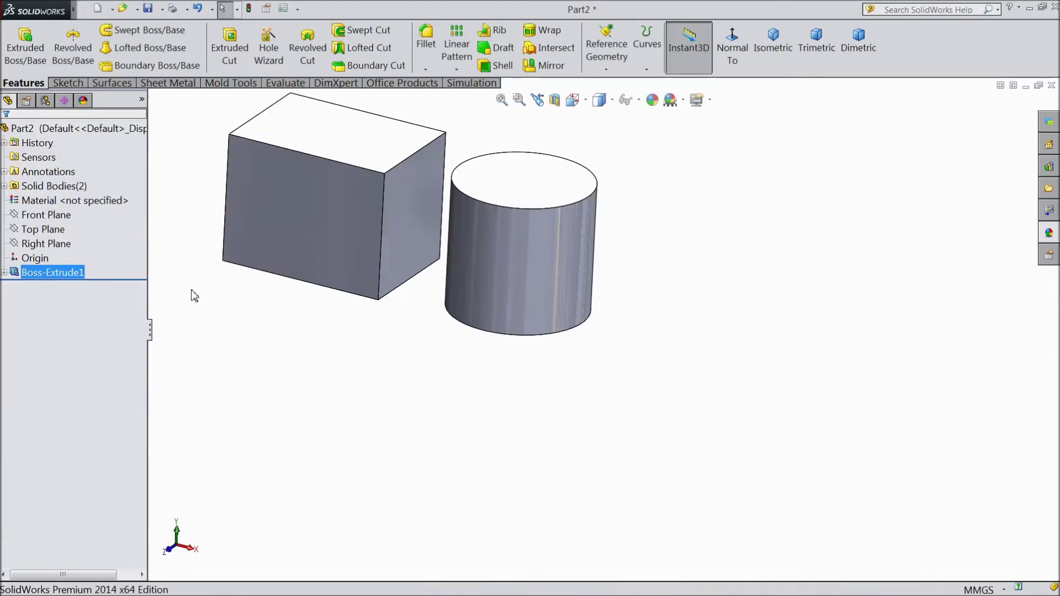
{"action": "middle_click_drag", "start_coordinate": [316, 262], "coordinate": [269, 273]}
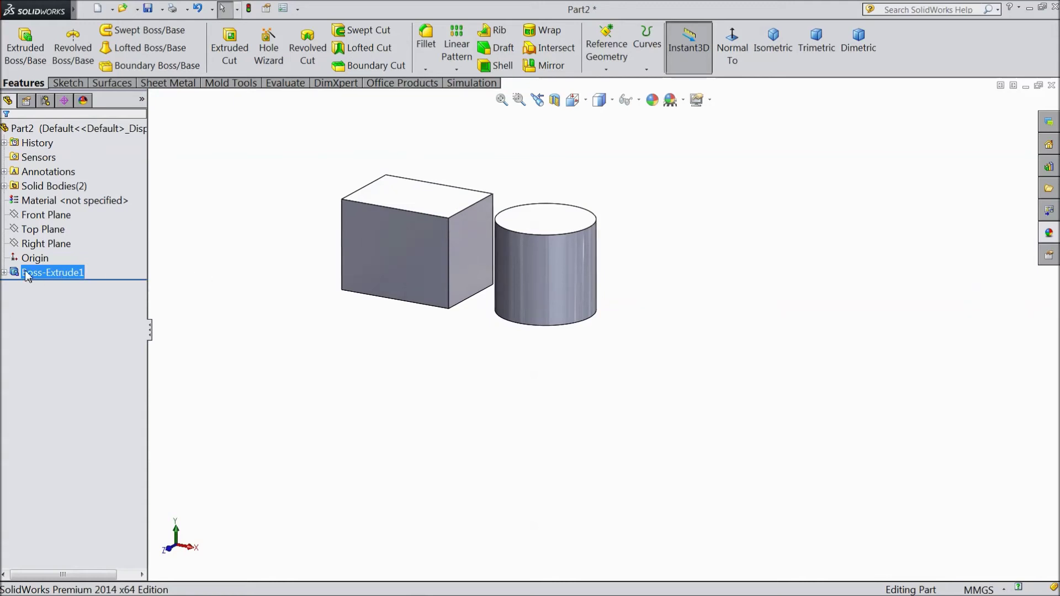
Edit Boss-Extrude1, add the slot contour and turn on draft
{"action": "left_click", "coordinate": [42, 244]}
{"action": "left_click", "coordinate": [37, 277], "text": "ctrl"}
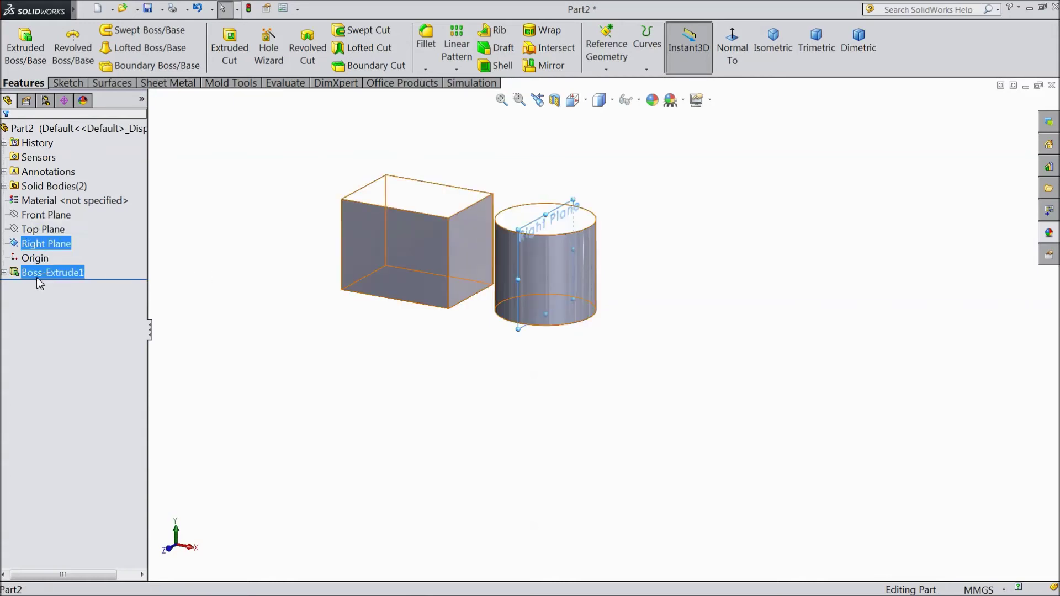
{"action": "left_click", "coordinate": [45, 249]}
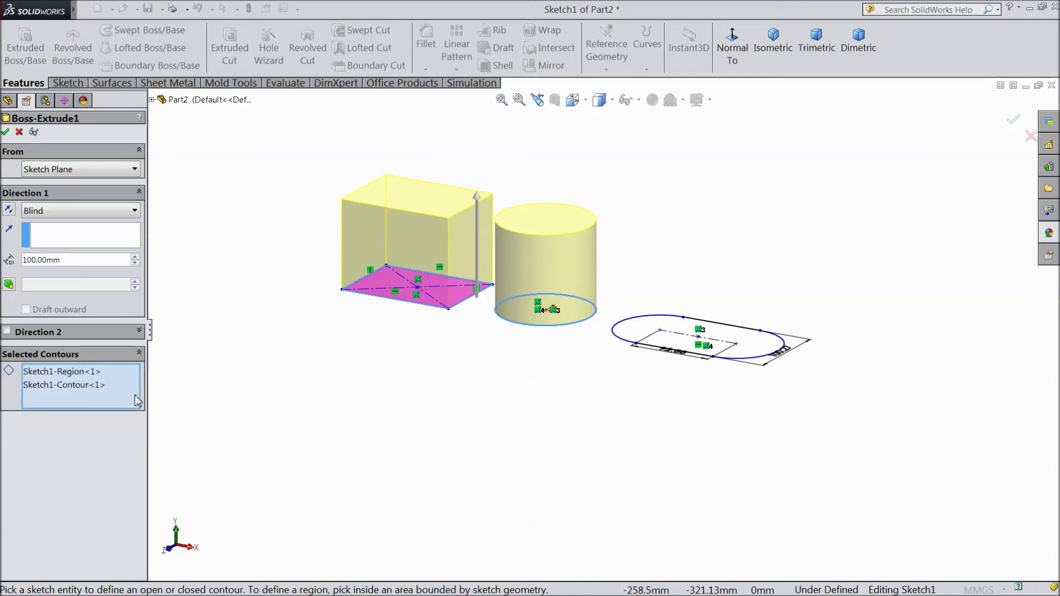
{"action": "left_click", "coordinate": [762, 356]}
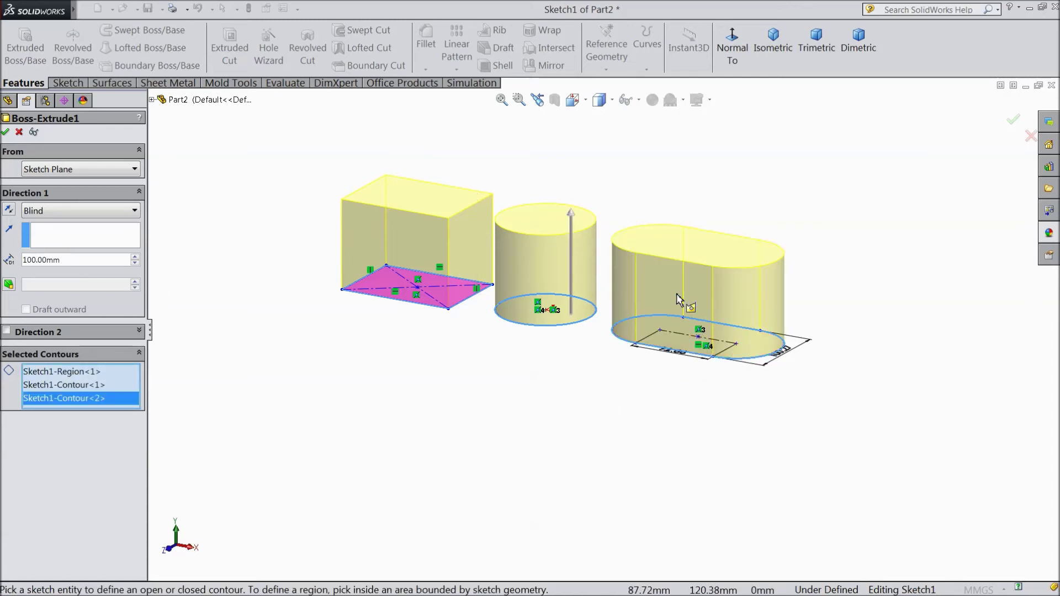
{"action": "scroll", "coordinate": [671, 283], "scroll_direction": "down", "scroll_amount": 2}
{"action": "scroll", "coordinate": [438, 261], "scroll_direction": "up", "scroll_amount": 2}
{"action": "scroll", "coordinate": [406, 248], "scroll_direction": "down", "scroll_amount": 2}
{"action": "scroll", "coordinate": [407, 248], "scroll_direction": "down", "scroll_amount": 1}
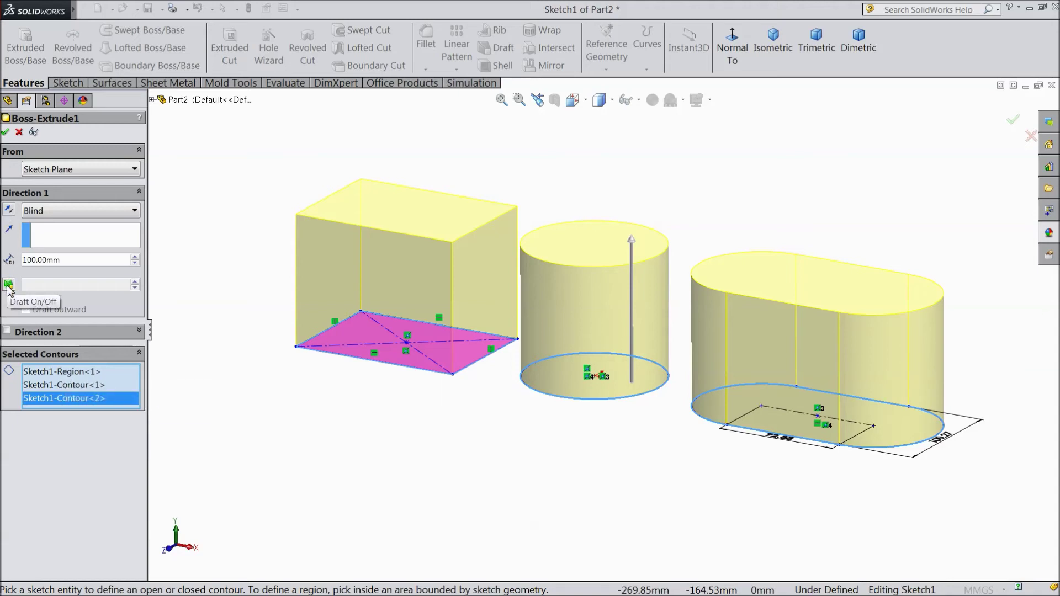
{"action": "left_click", "coordinate": [8, 285]}
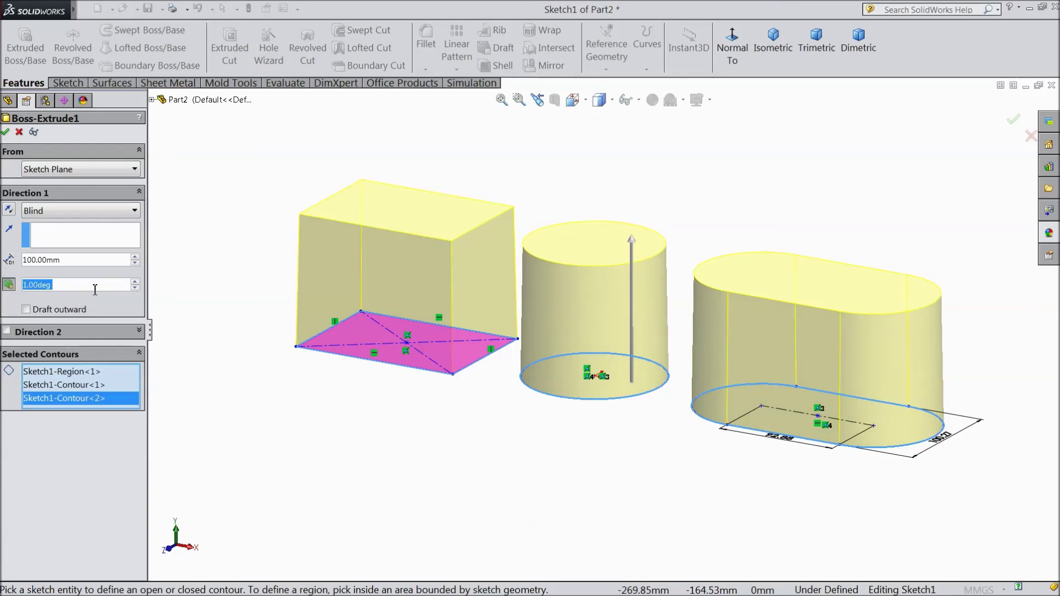
{"action": "type", "text": "10"}
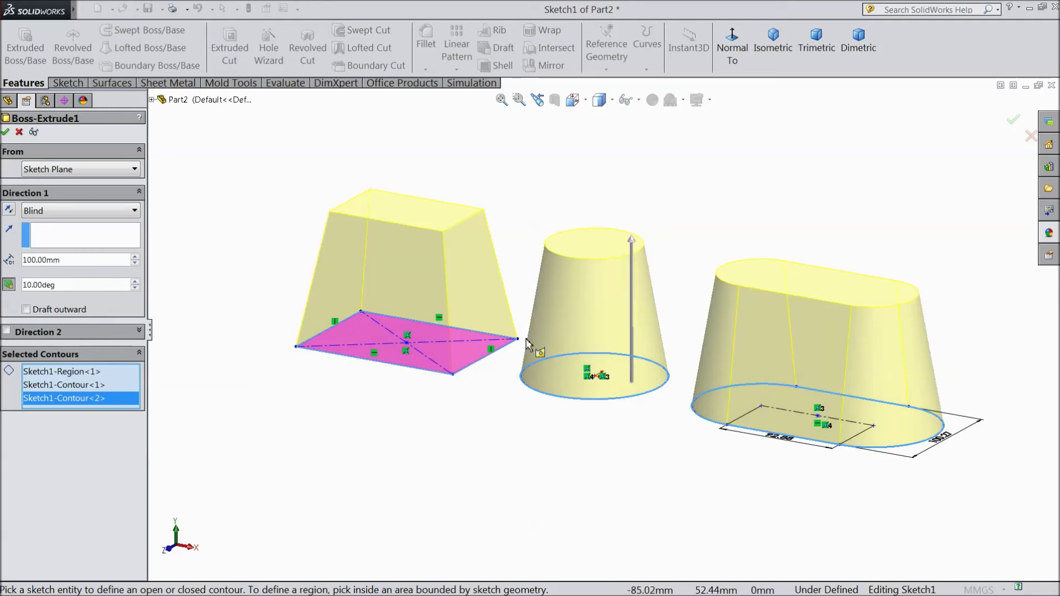
Make the 10° Direction 1 draft flare outward, widening all three previewed bodies toward the top
{"action": "middle_click_drag", "start_coordinate": [453, 404], "coordinate": [483, 441]}
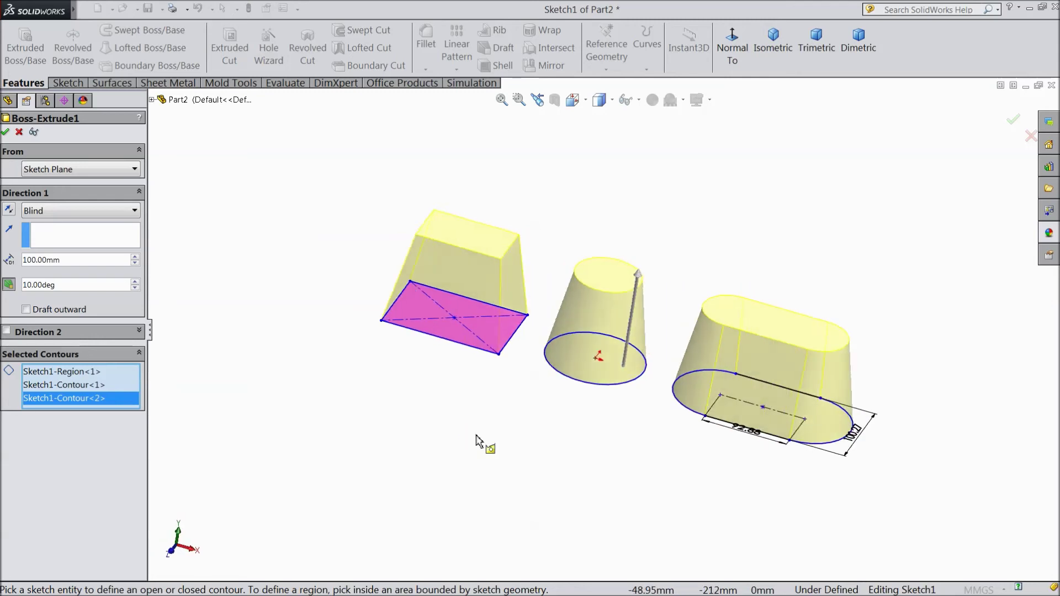
{"action": "scroll", "coordinate": [646, 352], "scroll_direction": "up", "scroll_amount": 2}
{"action": "middle_click_drag", "start_coordinate": [646, 355], "coordinate": [540, 415]}
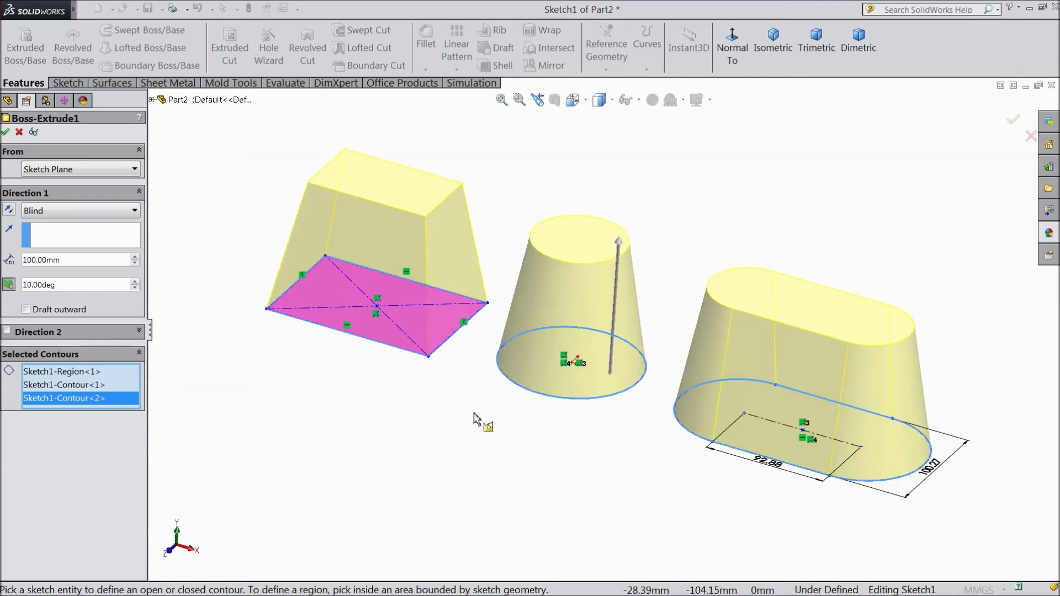
{"action": "left_click", "coordinate": [26, 310]}
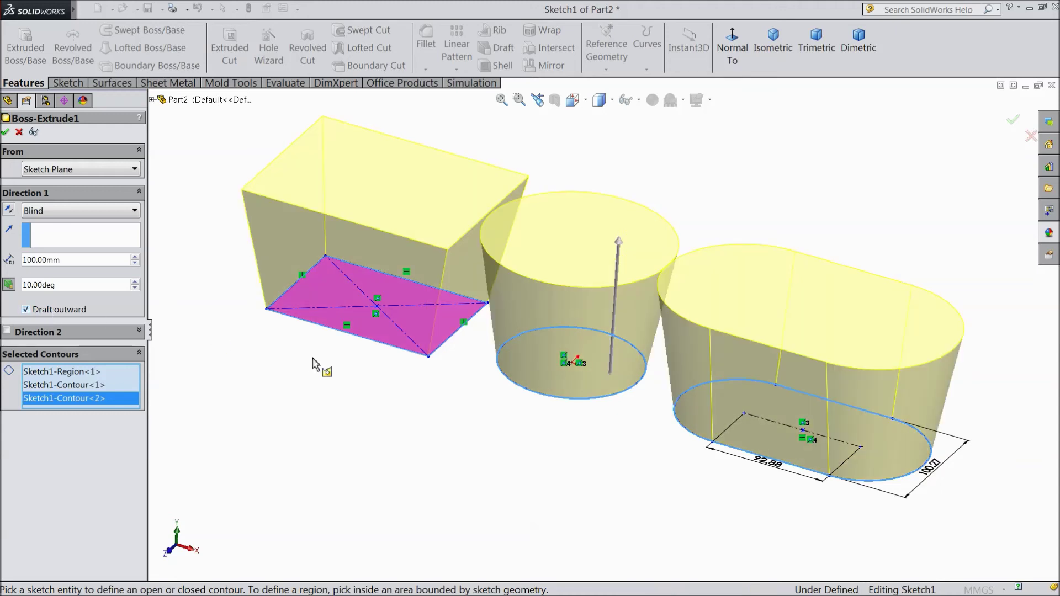
{"action": "middle_click_drag", "start_coordinate": [313, 365], "coordinate": [317, 349]}
Enable Direction 2 with a Blind depth of 50 mm below the sketch plane
{"action": "left_click", "coordinate": [139, 332]}
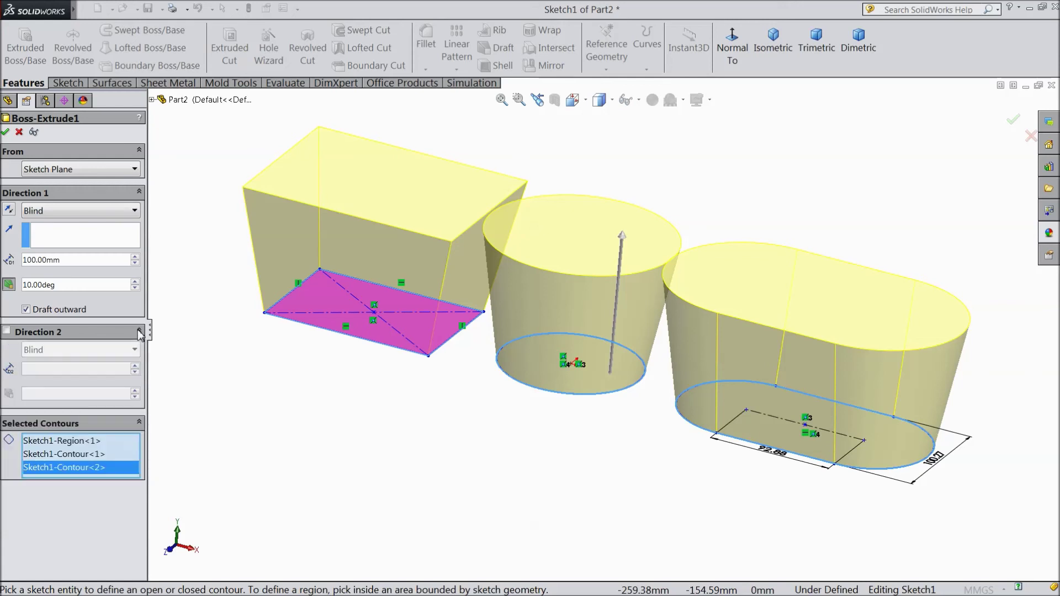
{"action": "left_click", "coordinate": [8, 332]}
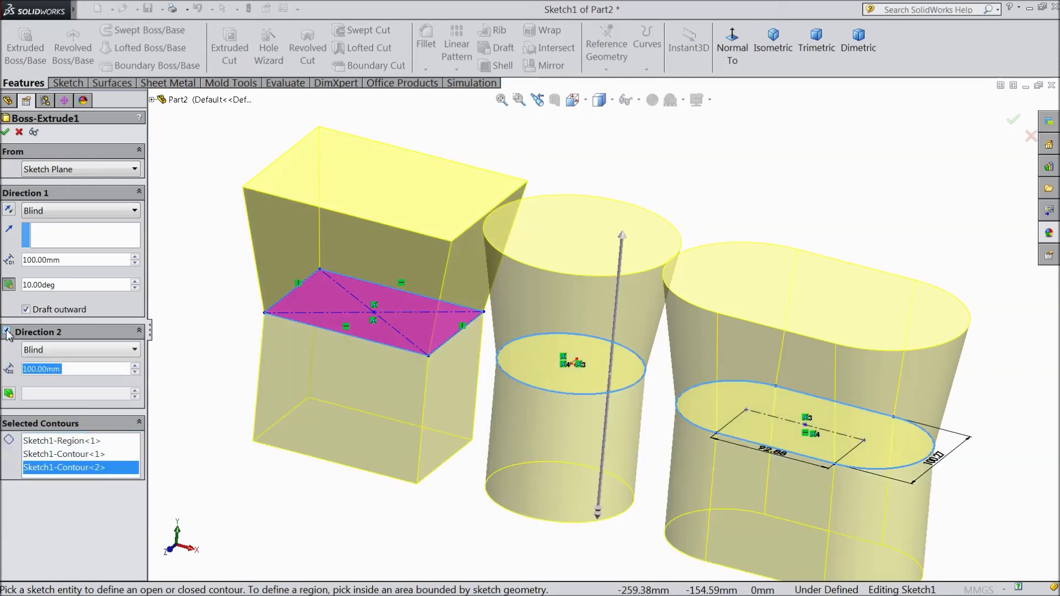
{"action": "scroll", "coordinate": [232, 384], "scroll_direction": "up", "scroll_amount": 2}
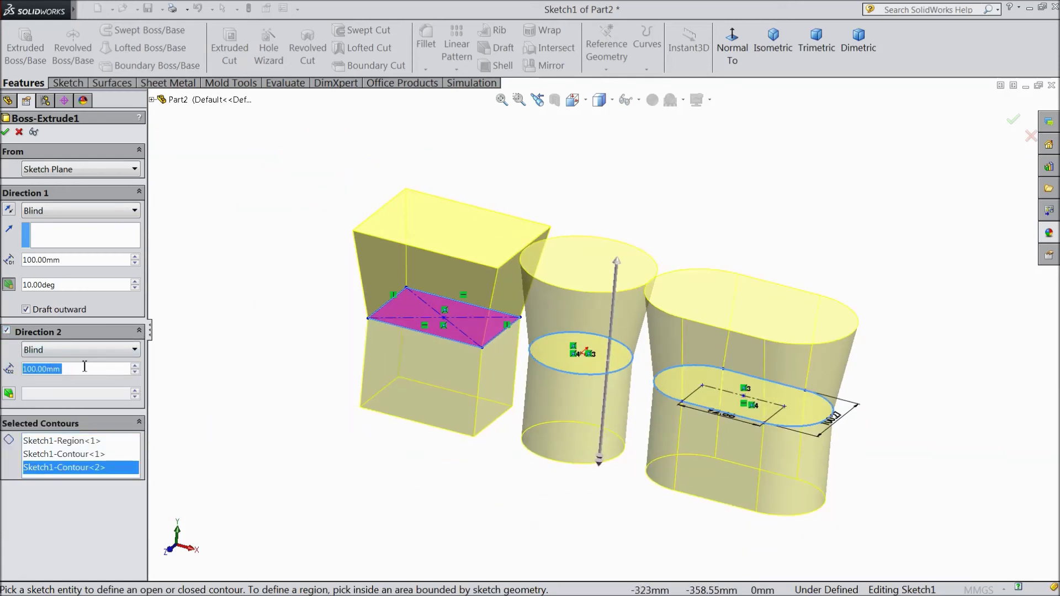
{"action": "left_click", "coordinate": [135, 373]}
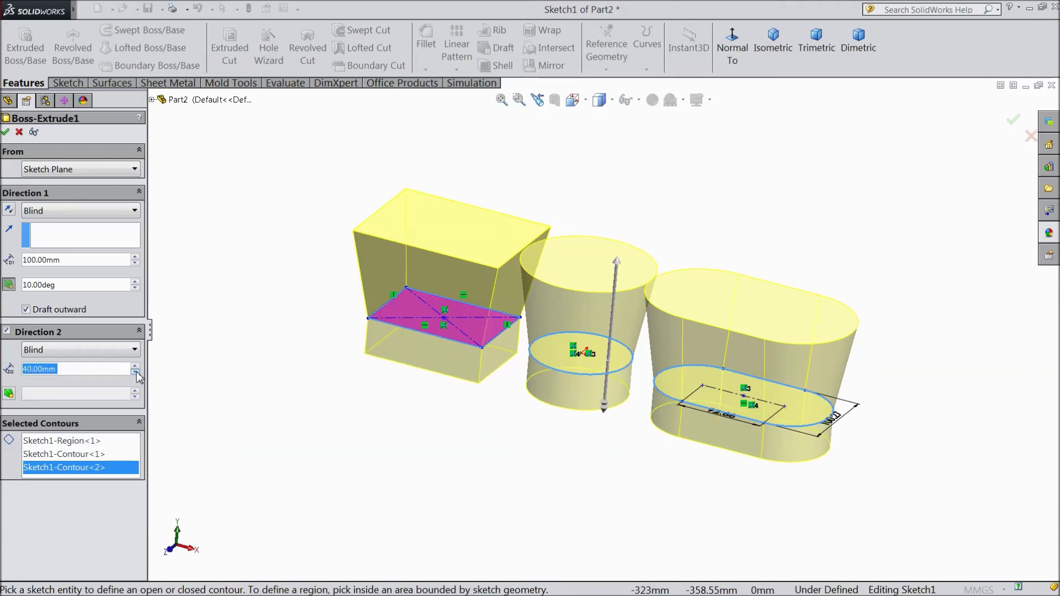
{"action": "left_click", "coordinate": [135, 373]}
{"action": "left_click", "coordinate": [133, 366]}
{"action": "left_click", "coordinate": [133, 367]}
{"action": "mouse_move", "coordinate": [347, 420]}
{"action": "middle_mouse_down"}
{"action": "mouse_move", "coordinate": [366, 321]}
{"action": "mouse_move", "coordinate": [398, 350]}
{"action": "mouse_move", "coordinate": [324, 372]}
{"action": "mouse_move", "coordinate": [371, 425]}
{"action": "mouse_move", "coordinate": [351, 417]}
{"action": "middle_mouse_up"}
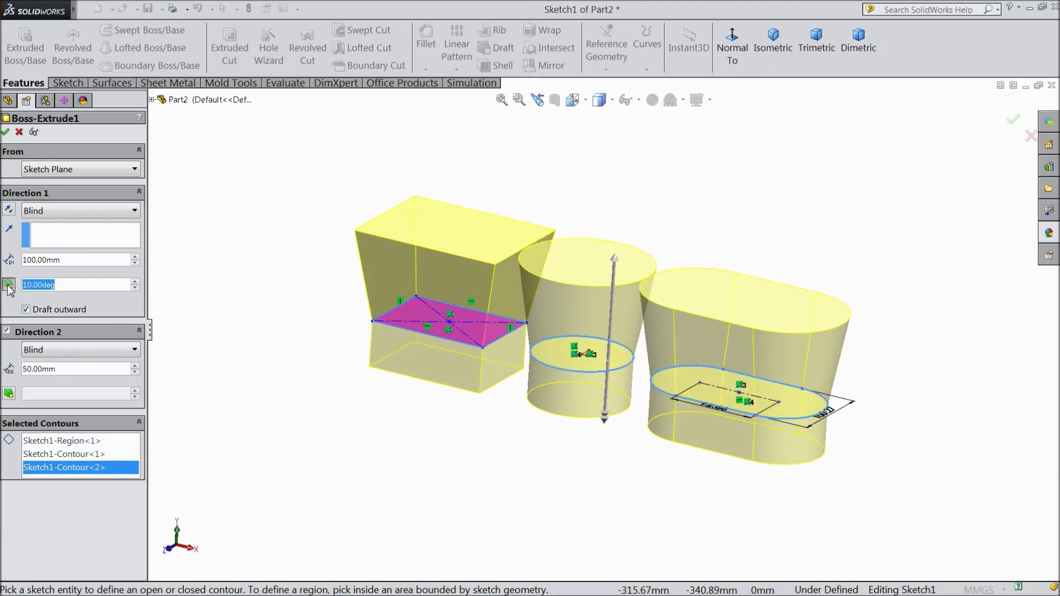
{"action": "type", "text": "8"}
Reduce the Direction 1 draft angle to 8° and check the drafted preview
{"action": "key", "text": "Return"}
{"action": "mouse_move", "coordinate": [256, 355]}
{"action": "middle_mouse_down"}
{"action": "mouse_move", "coordinate": [307, 375]}
{"action": "mouse_move", "coordinate": [277, 379]}
{"action": "mouse_move", "coordinate": [300, 378]}
{"action": "mouse_move", "coordinate": [268, 351]}
{"action": "mouse_move", "coordinate": [258, 367]}
{"action": "middle_mouse_up"}
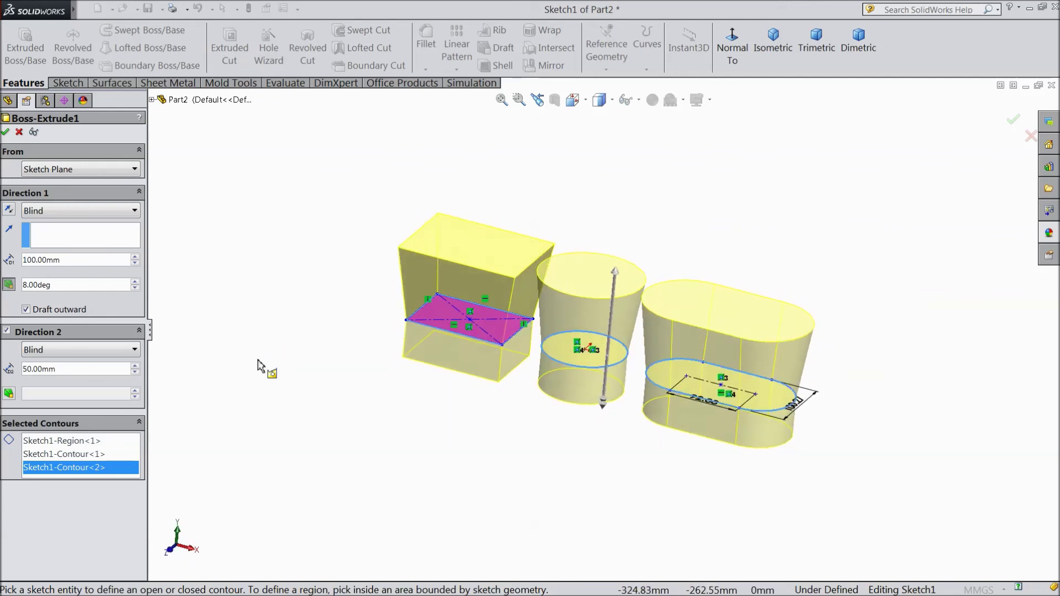
{"action": "scroll", "coordinate": [610, 355], "scroll_direction": "down", "scroll_amount": 2}
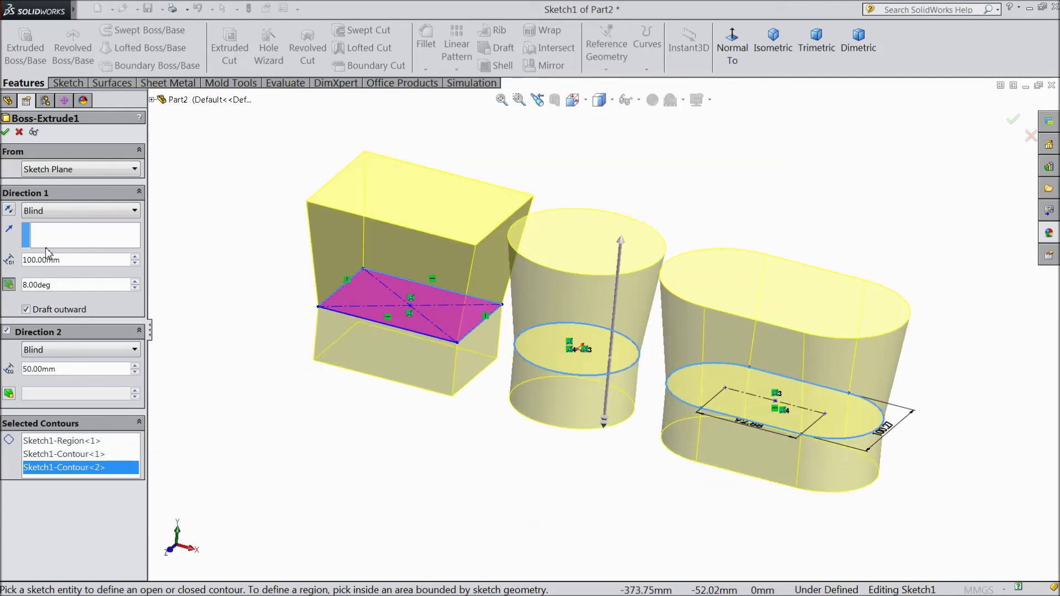
Confirm Boss-Extrude1 and inspect the three drafted bodies from below, above and side-on
{"action": "left_click", "coordinate": [7, 133]}
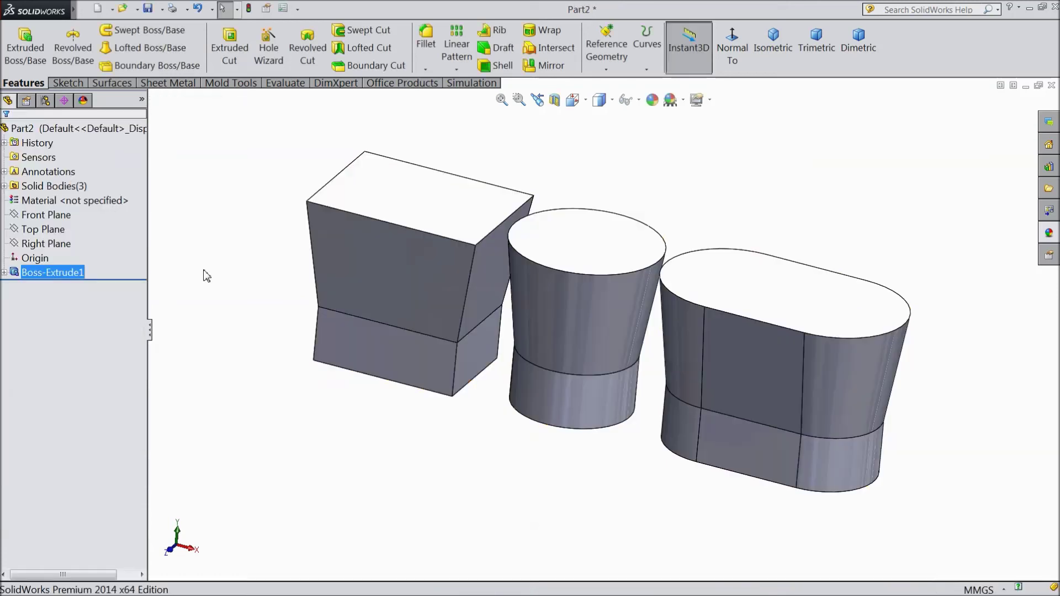
{"action": "mouse_move", "coordinate": [302, 246]}
{"action": "middle_mouse_down"}
{"action": "mouse_move", "coordinate": [348, 166]}
{"action": "mouse_move", "coordinate": [300, 230]}
{"action": "mouse_move", "coordinate": [237, 241]}
{"action": "mouse_move", "coordinate": [146, 236]}
{"action": "mouse_move", "coordinate": [276, 239]}
{"action": "mouse_move", "coordinate": [320, 180]}
{"action": "mouse_move", "coordinate": [296, 286]}
{"action": "mouse_move", "coordinate": [324, 372]}
{"action": "mouse_move", "coordinate": [445, 312]}
{"action": "mouse_move", "coordinate": [651, 254]}
{"action": "mouse_move", "coordinate": [821, 160]}
{"action": "middle_mouse_up"}
{"action": "mouse_move", "coordinate": [769, 232]}
{"action": "middle_mouse_down"}
{"action": "mouse_move", "coordinate": [744, 158]}
{"action": "mouse_move", "coordinate": [741, 217]}
{"action": "mouse_move", "coordinate": [740, 159]}
{"action": "mouse_move", "coordinate": [710, 210]}
{"action": "mouse_move", "coordinate": [744, 216]}
{"action": "mouse_move", "coordinate": [719, 177]}
{"action": "middle_mouse_up"}
{"action": "mouse_move", "coordinate": [701, 212]}
{"action": "middle_mouse_down"}
{"action": "mouse_move", "coordinate": [729, 166]}
{"action": "mouse_move", "coordinate": [722, 183]}
{"action": "mouse_move", "coordinate": [698, 161]}
{"action": "middle_mouse_up"}
{"action": "scroll", "coordinate": [645, 308], "scroll_direction": "down", "scroll_amount": 2}
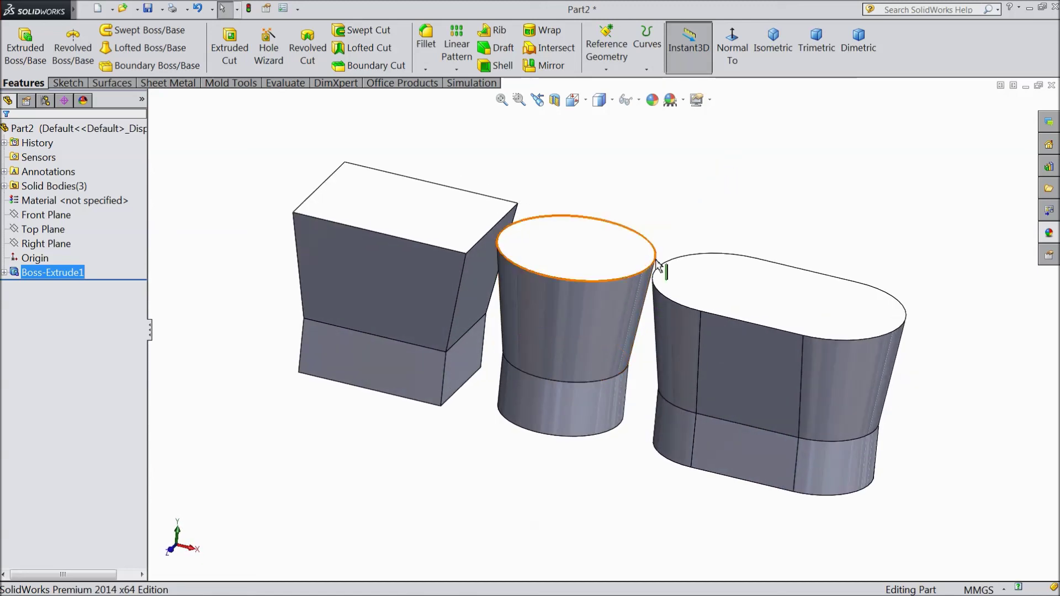
{"action": "middle_click_drag", "start_coordinate": [664, 208], "coordinate": [655, 208]}
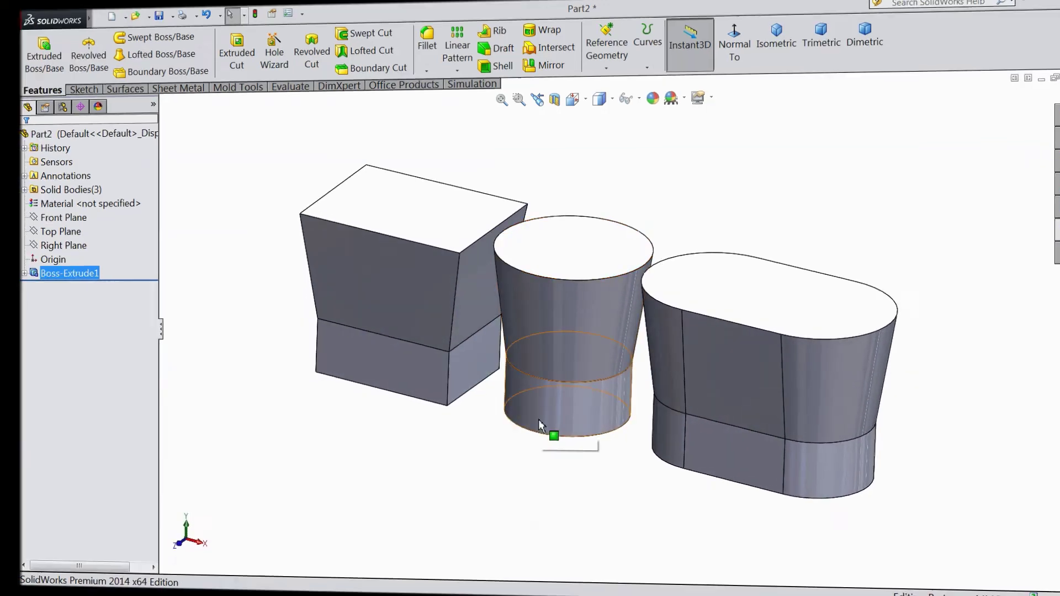